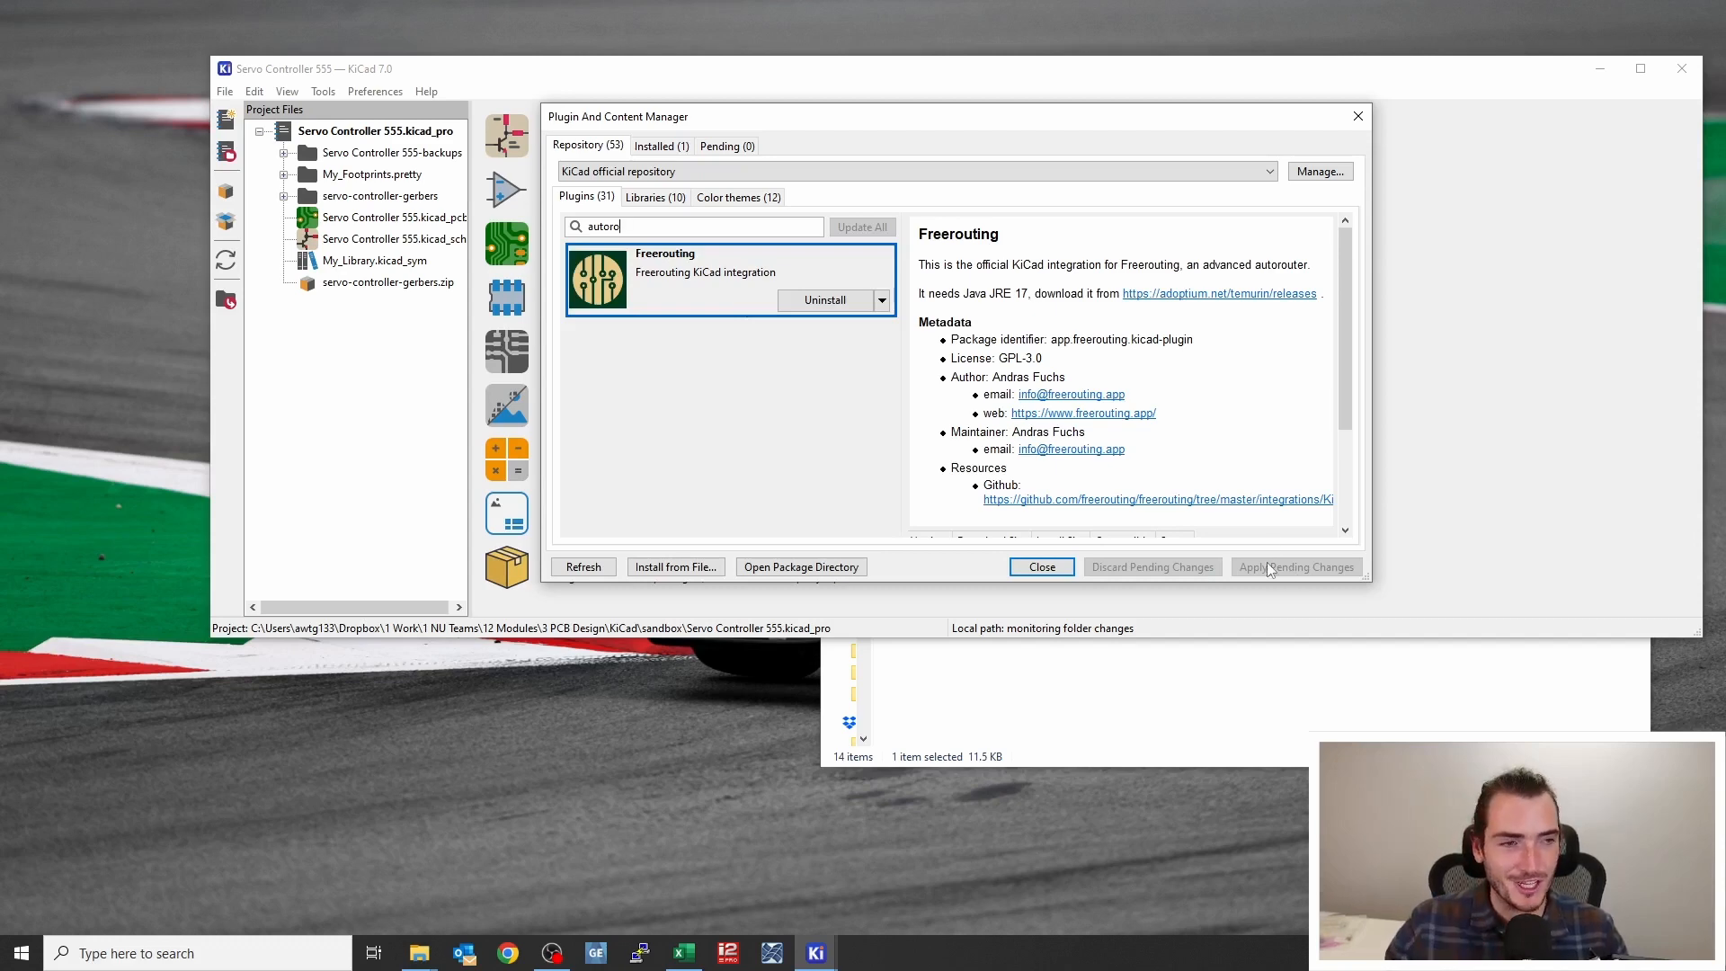
Close the plugin manager and open the PCB editor for the Servo Controller 555 board
left_click(1357, 116)
left_click(505, 243)
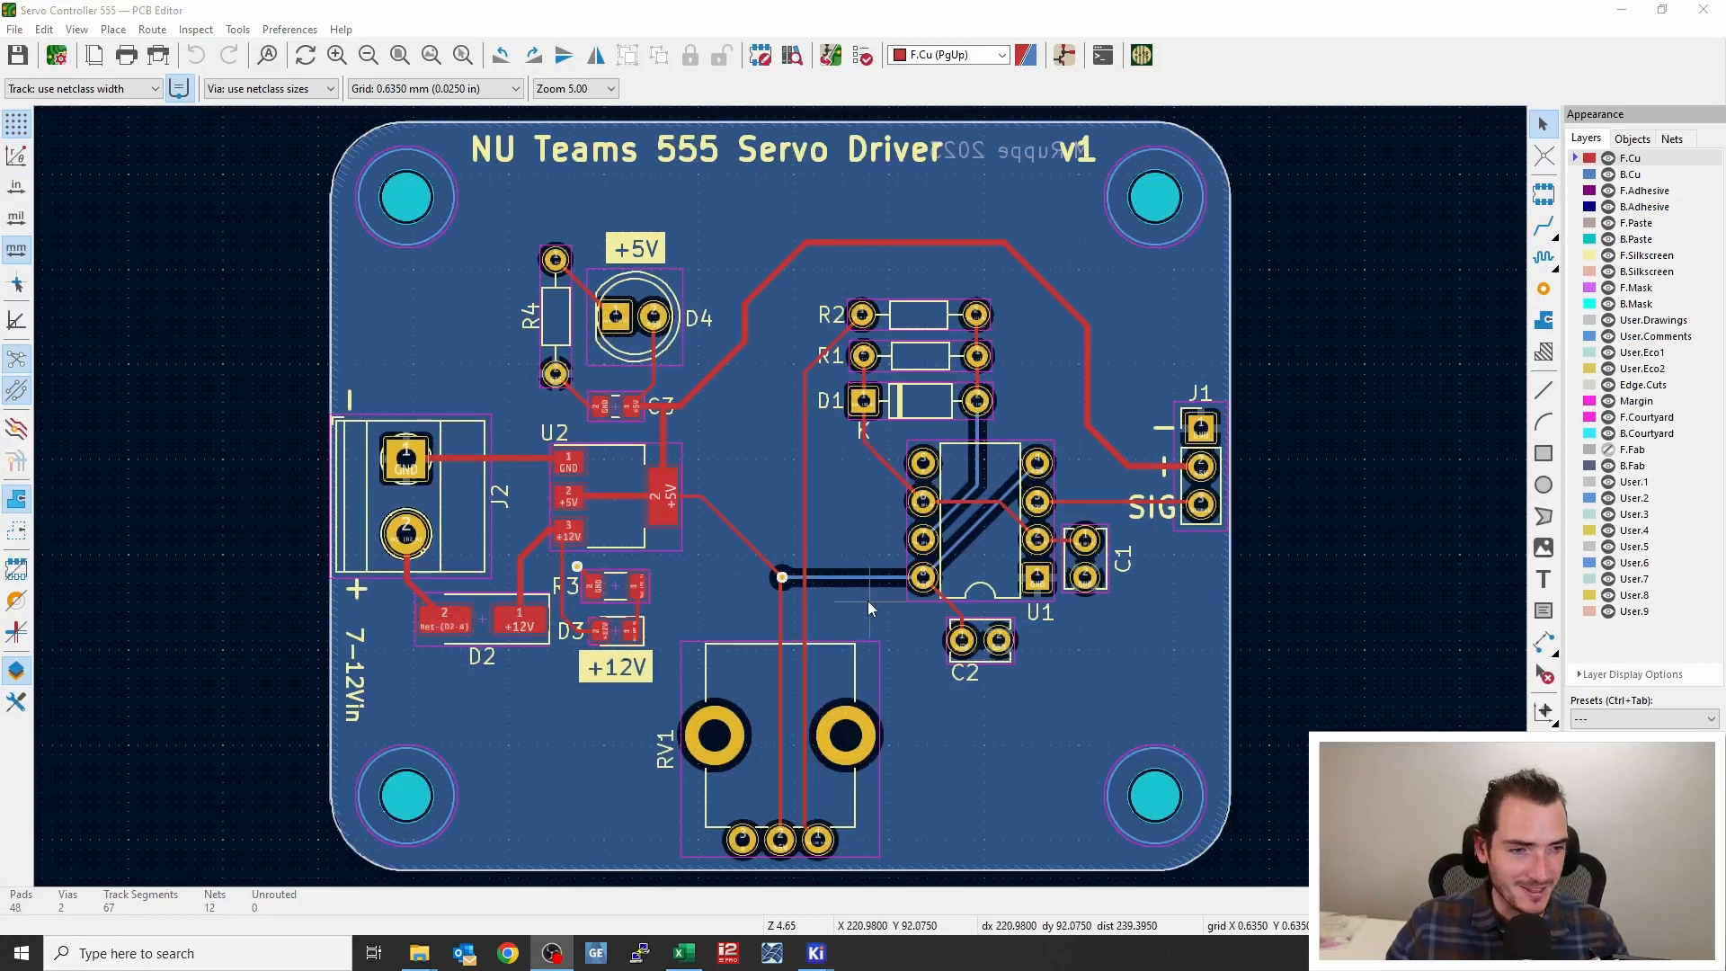
Delete all tracks and vias from the board using Global Deletions
left_click(45, 30)
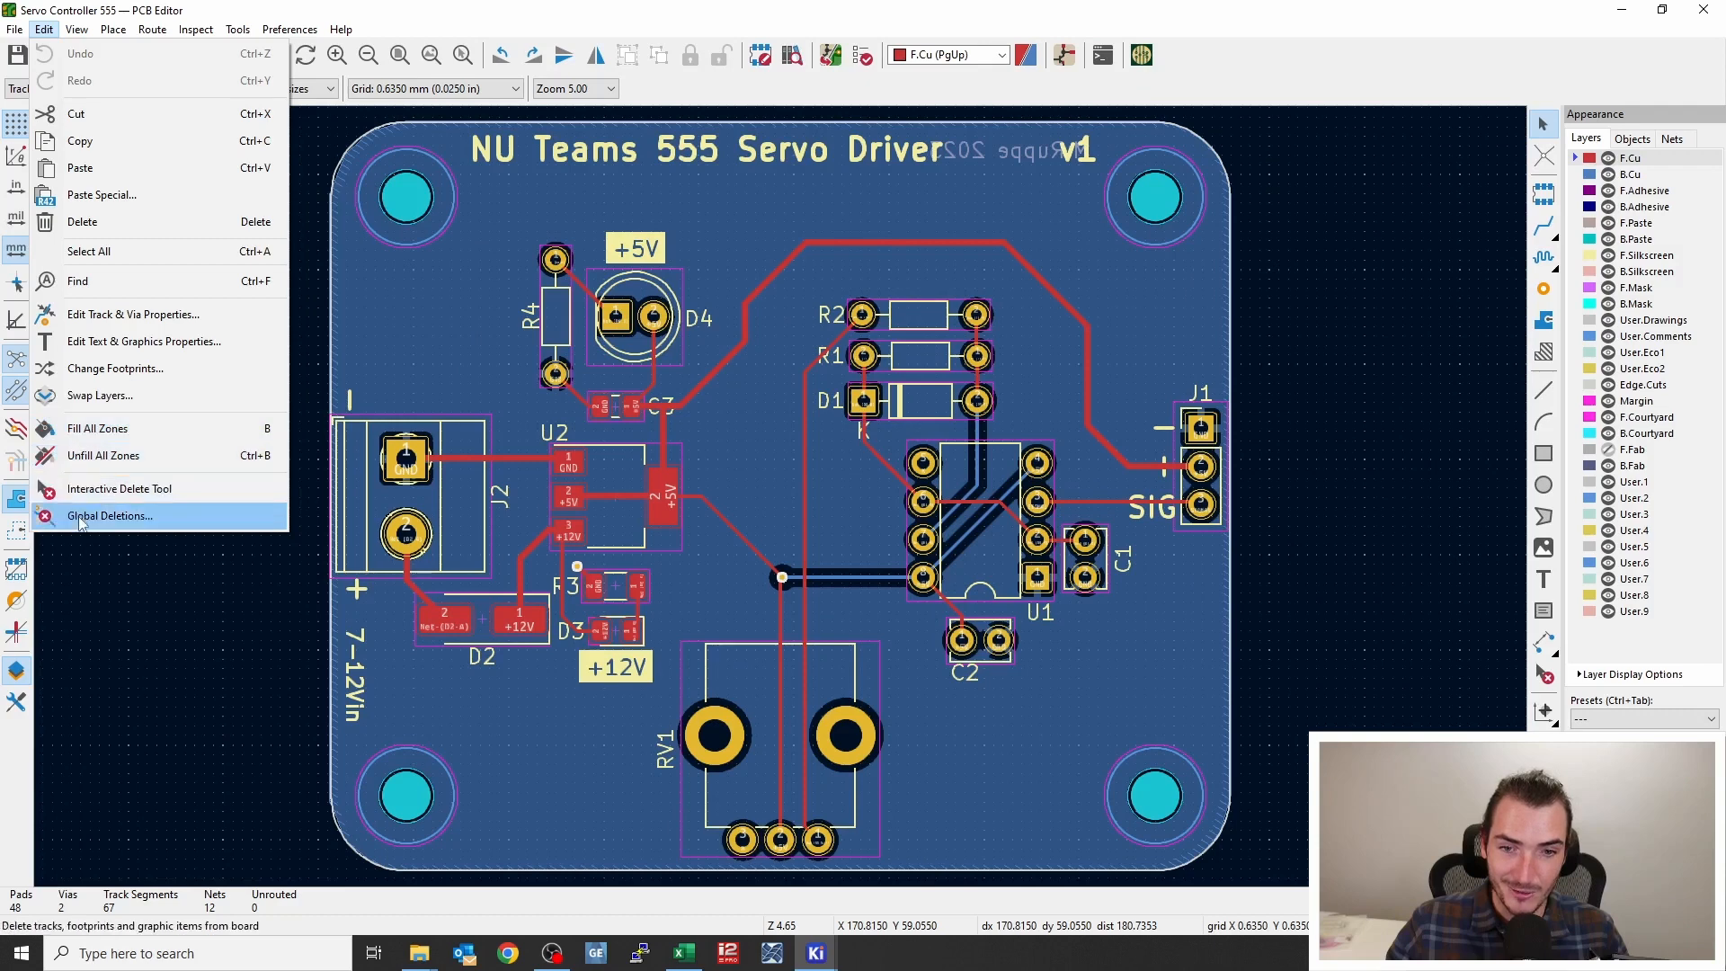
left_click(108, 515)
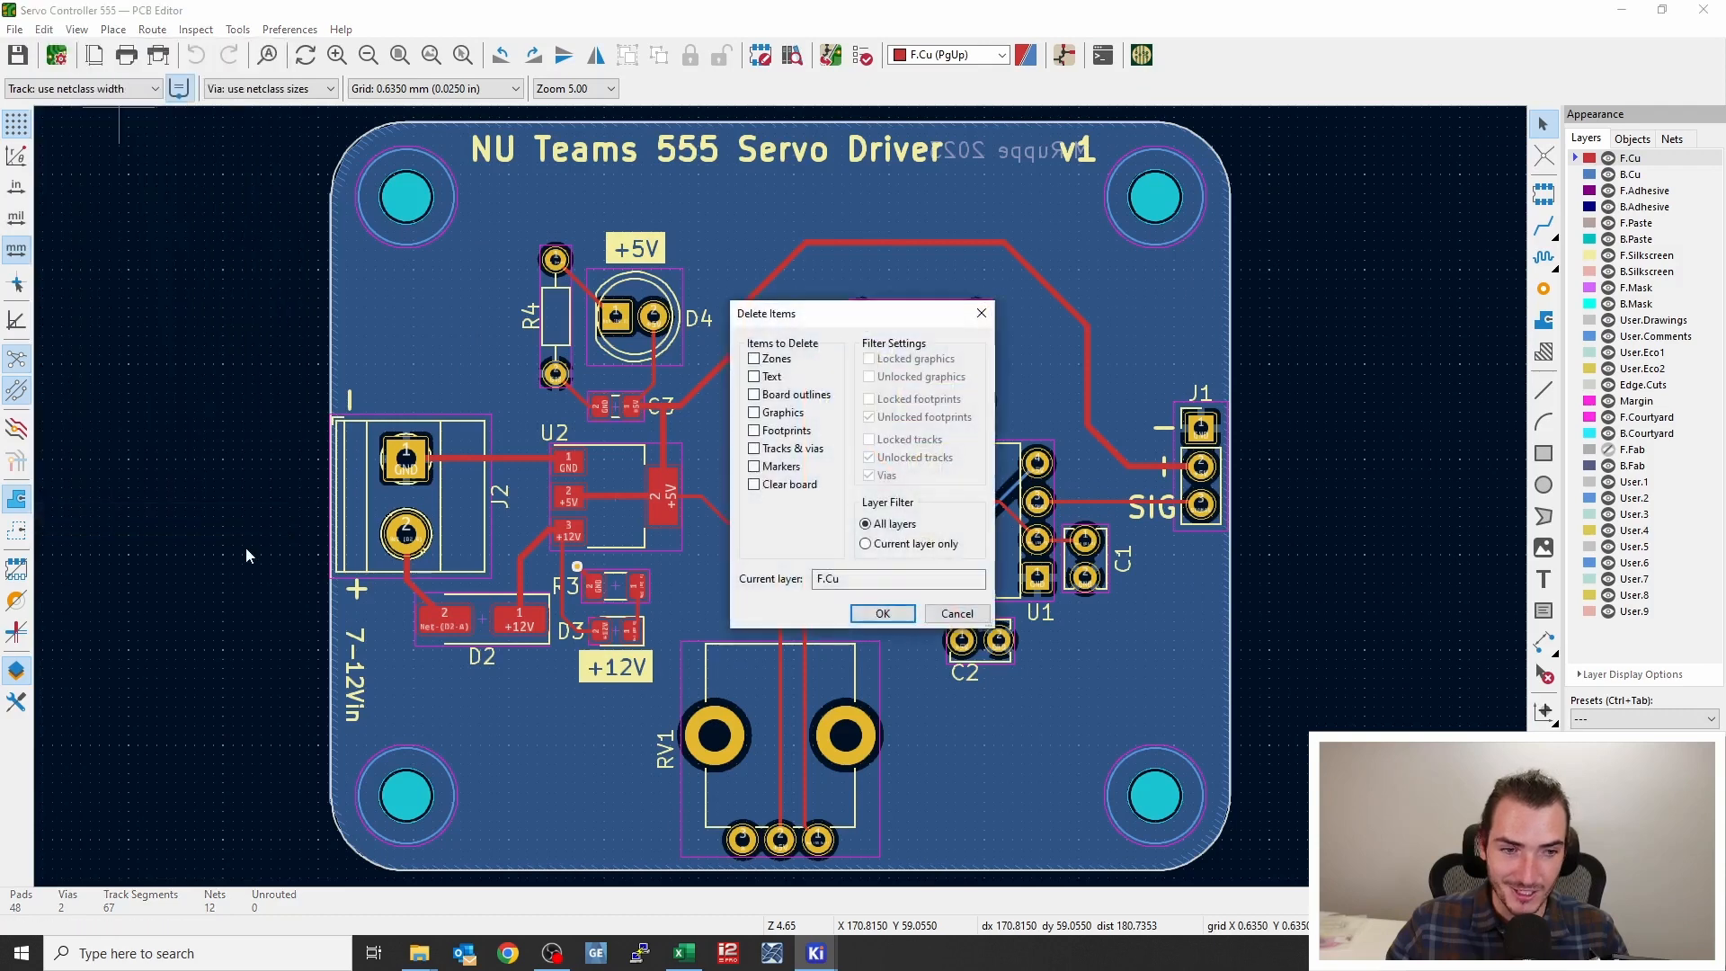
left_click(754, 449)
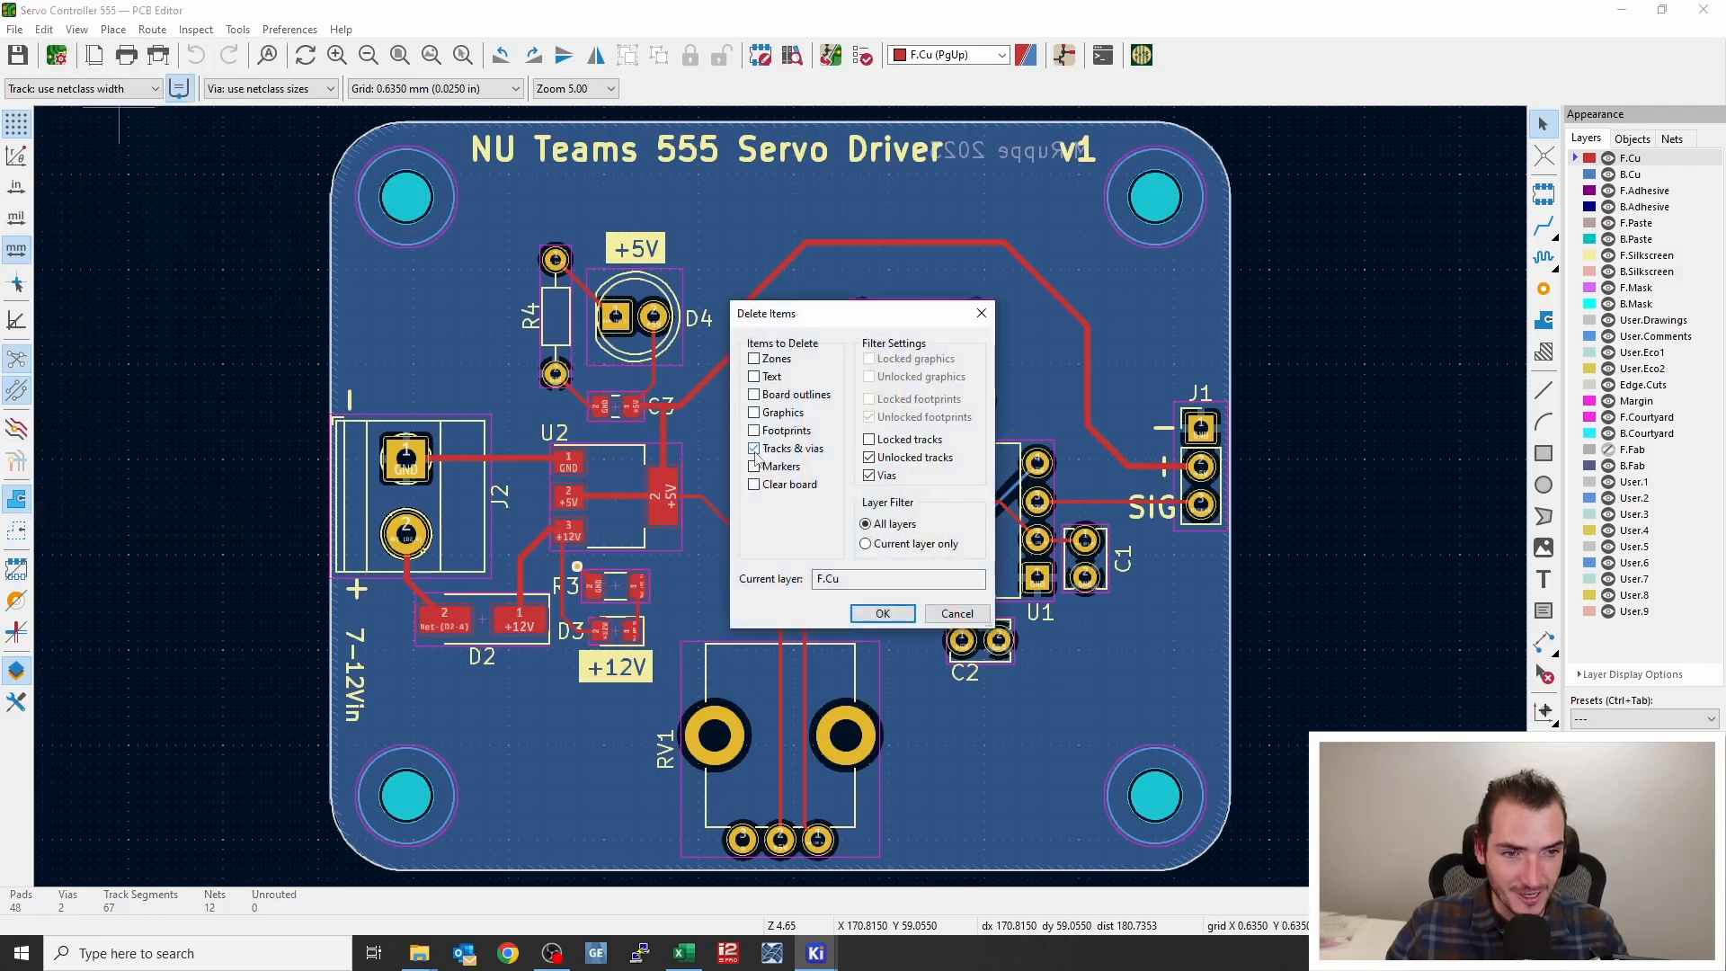
left_click(885, 613)
left_click(899, 468)
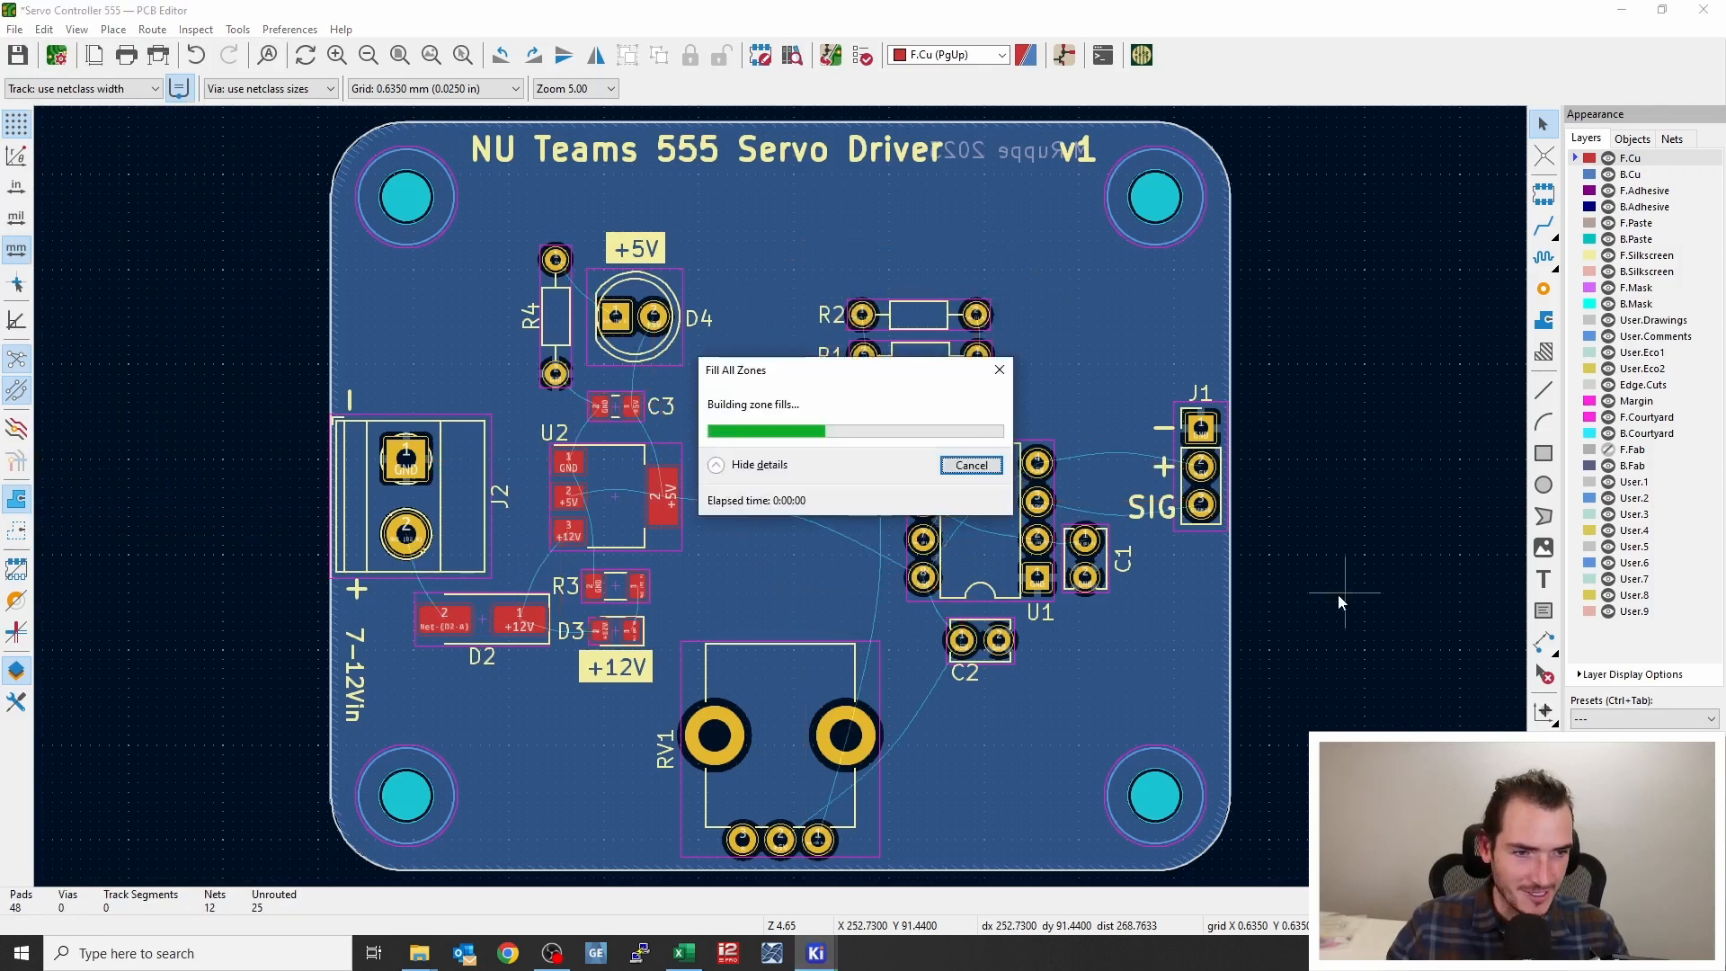
Autoroute the board with Freerouting, import the result, and refill the zones
middle_click_drag(740, 608, 698, 575)
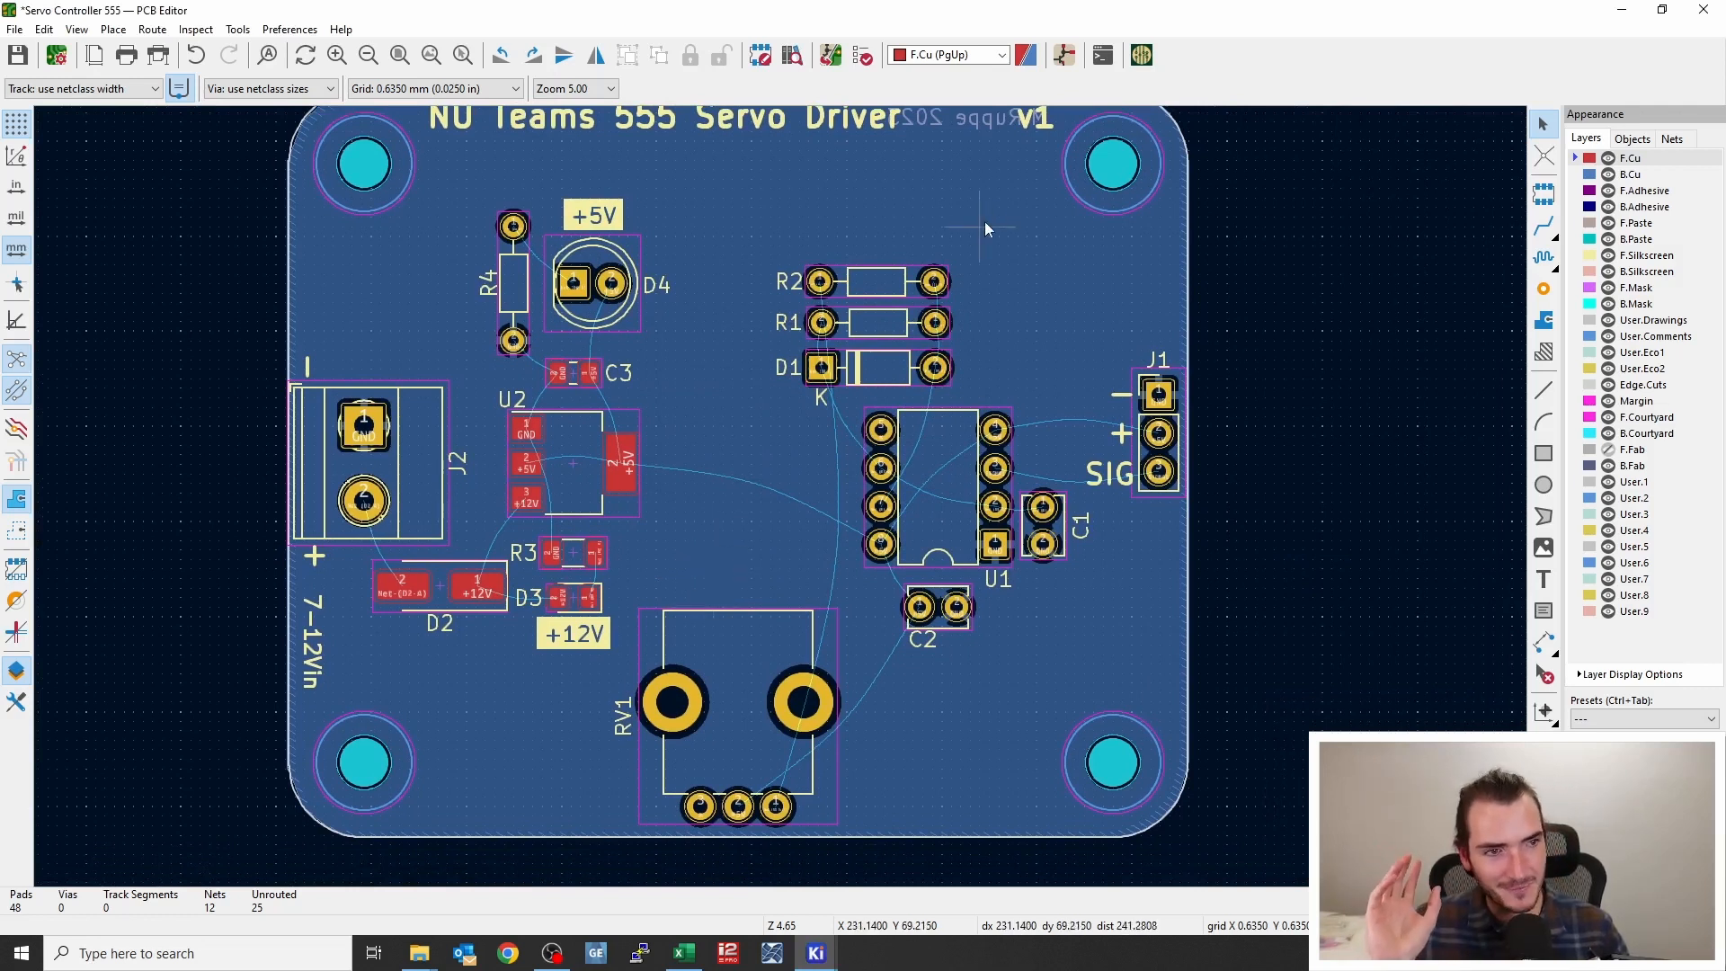
left_click(1143, 59)
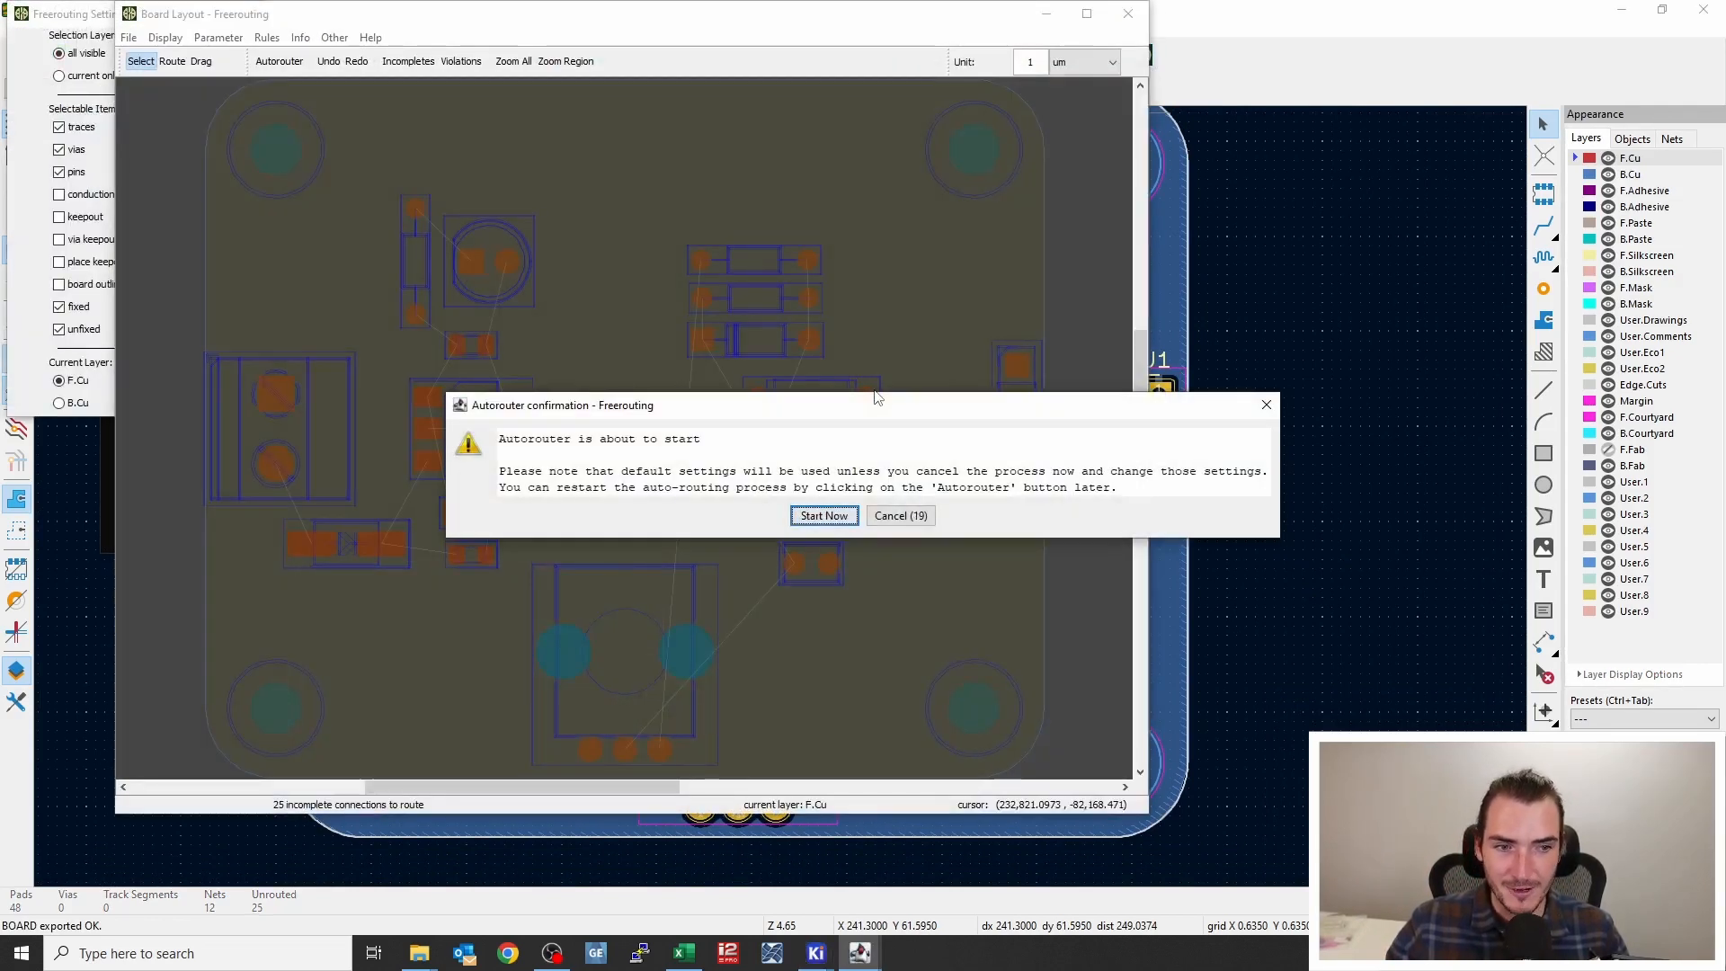
left_click(900, 516)
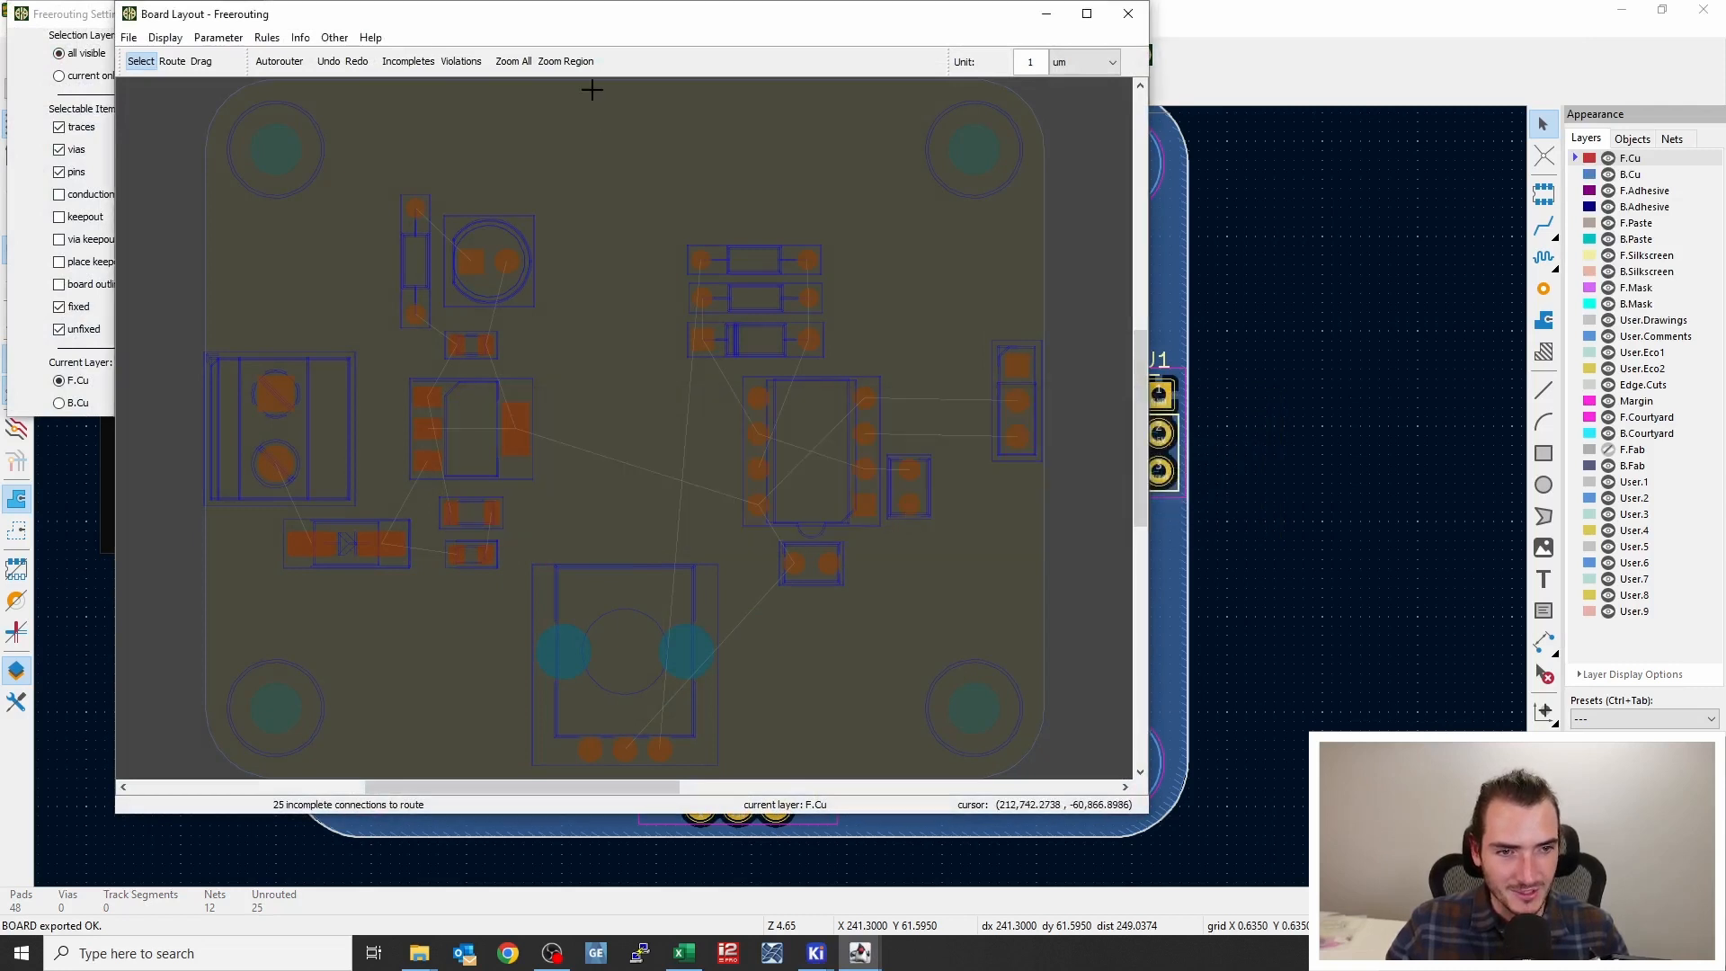
left_click_drag(612, 27, 812, 52)
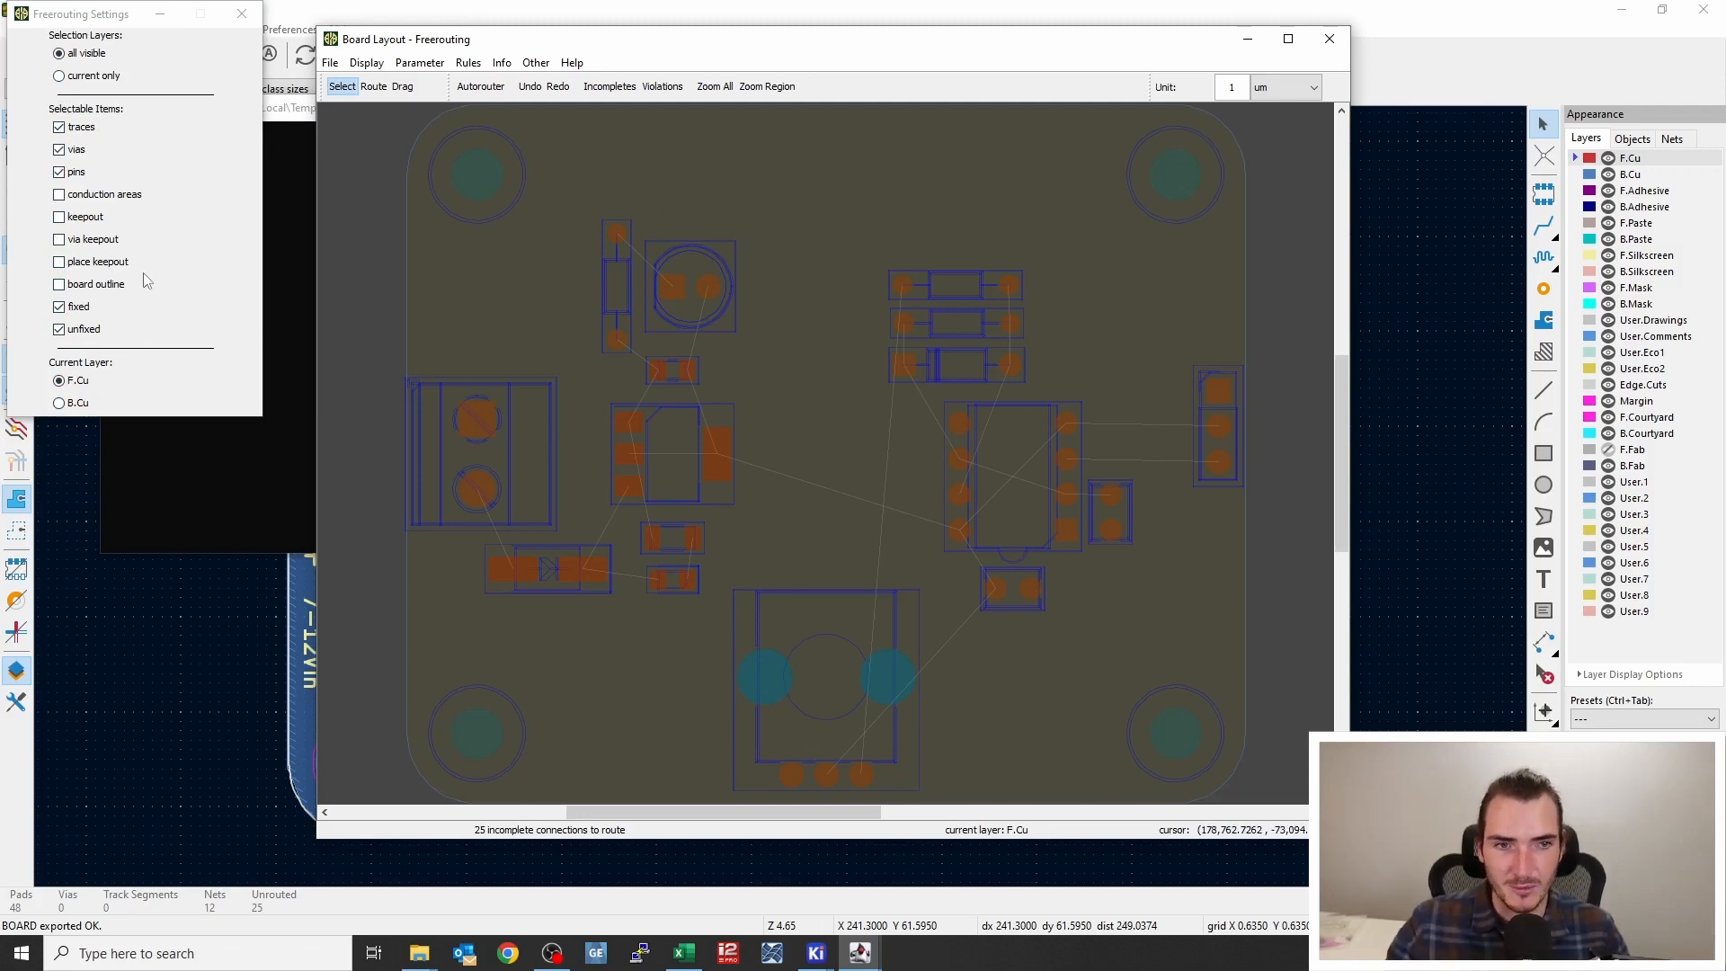
left_click(481, 87)
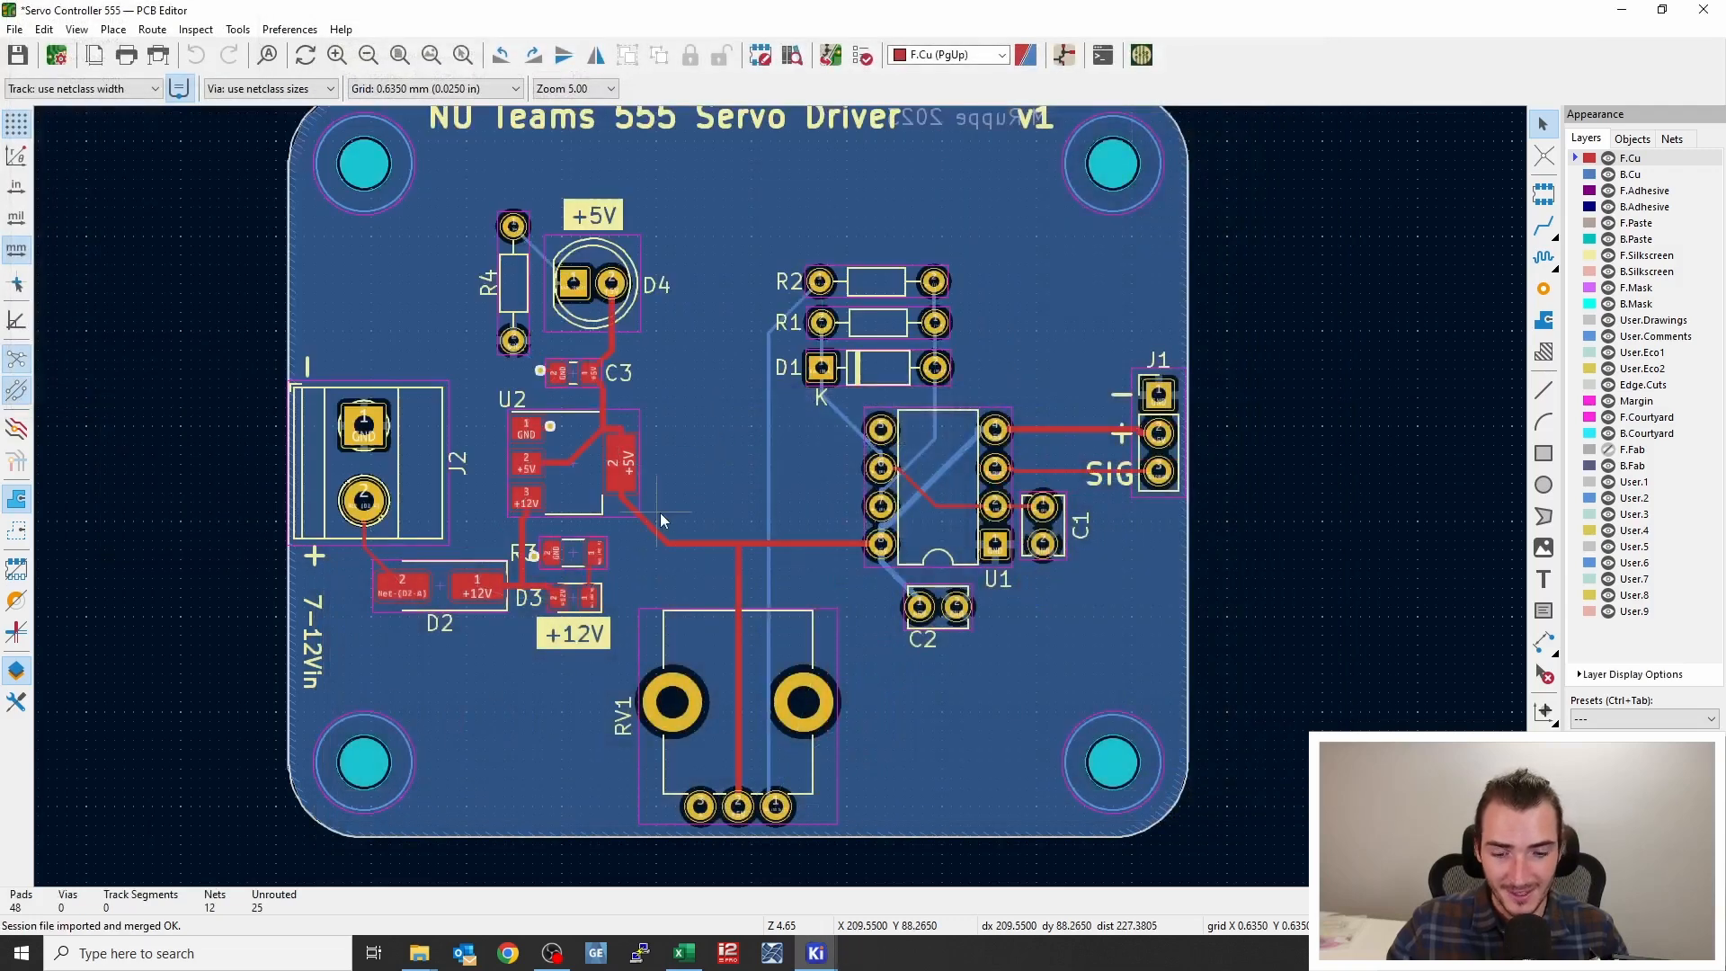
key("b")
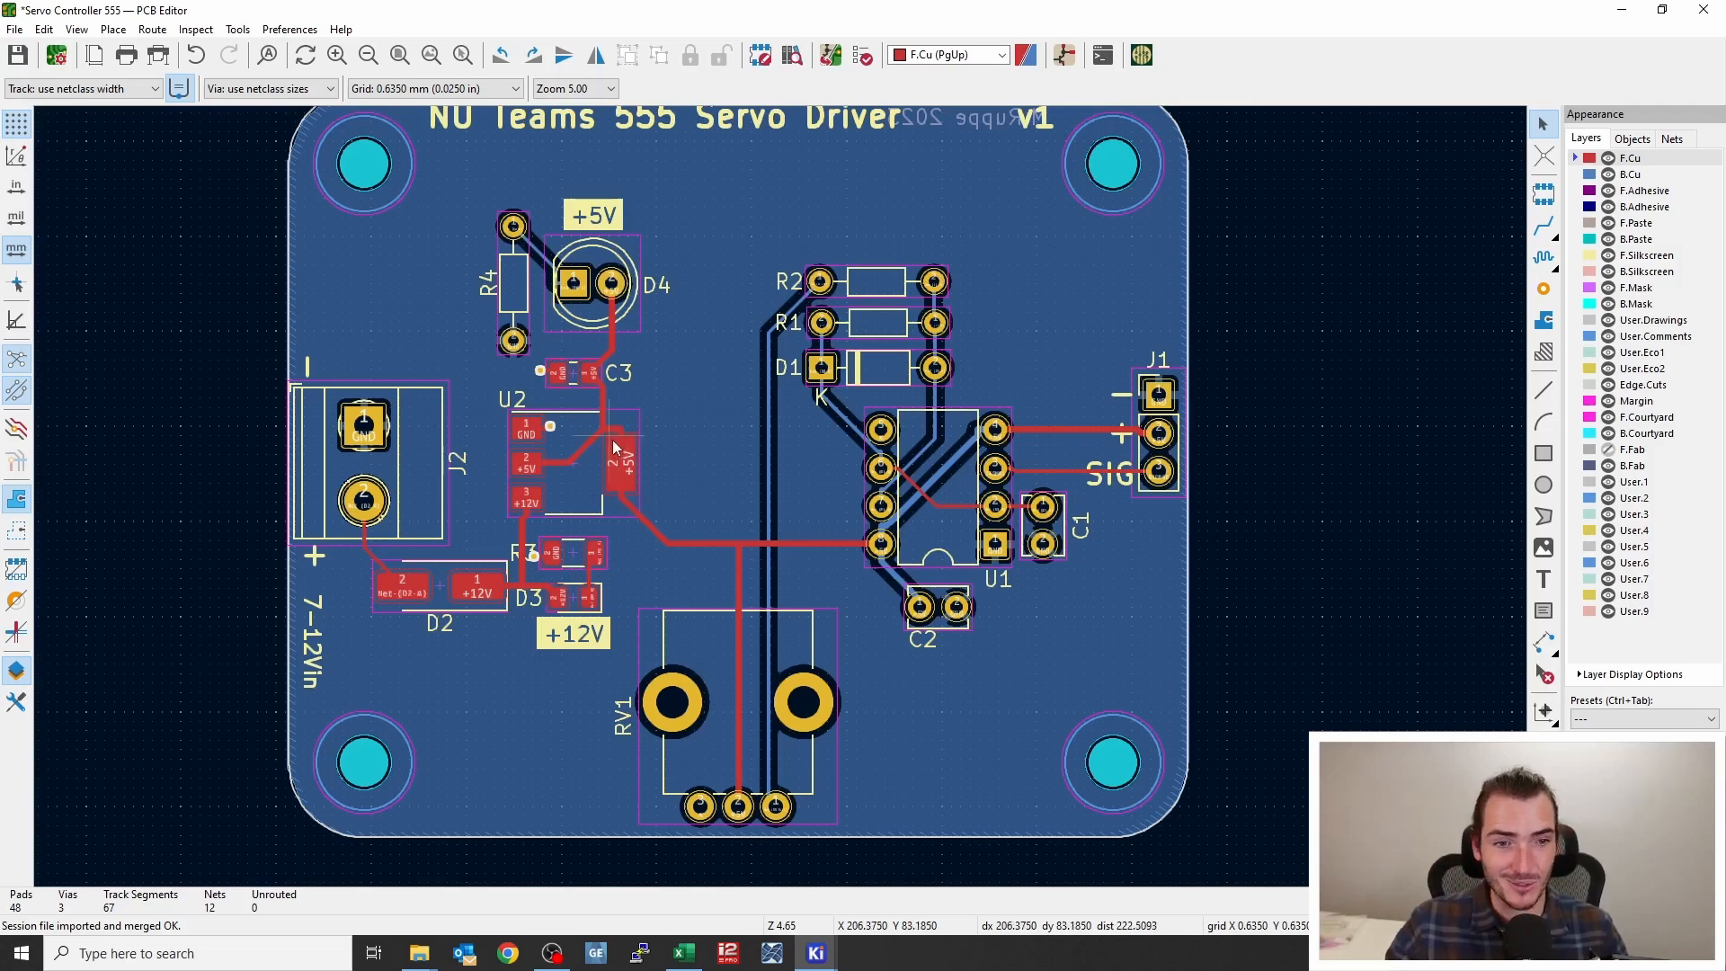
Examine the autorouted +5V and +12V tracks around U2, R3 and D3 up close
scroll(620, 455, "up", 5)
left_click(801, 414)
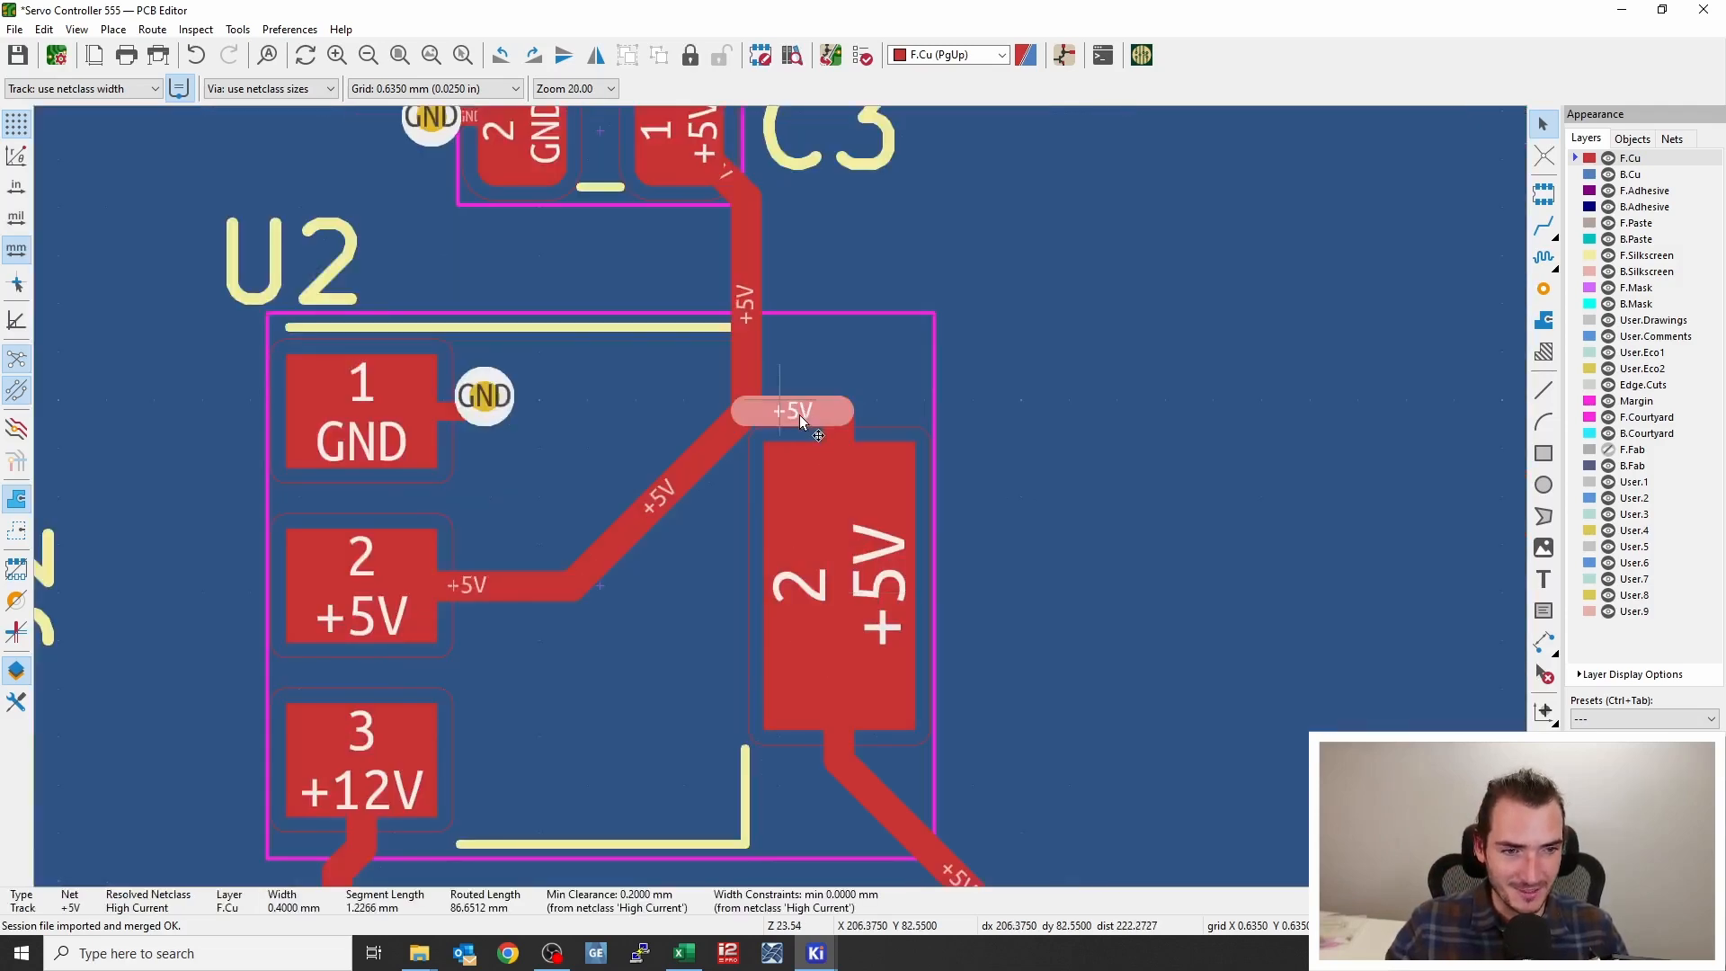
scroll(751, 498, "down", 4)
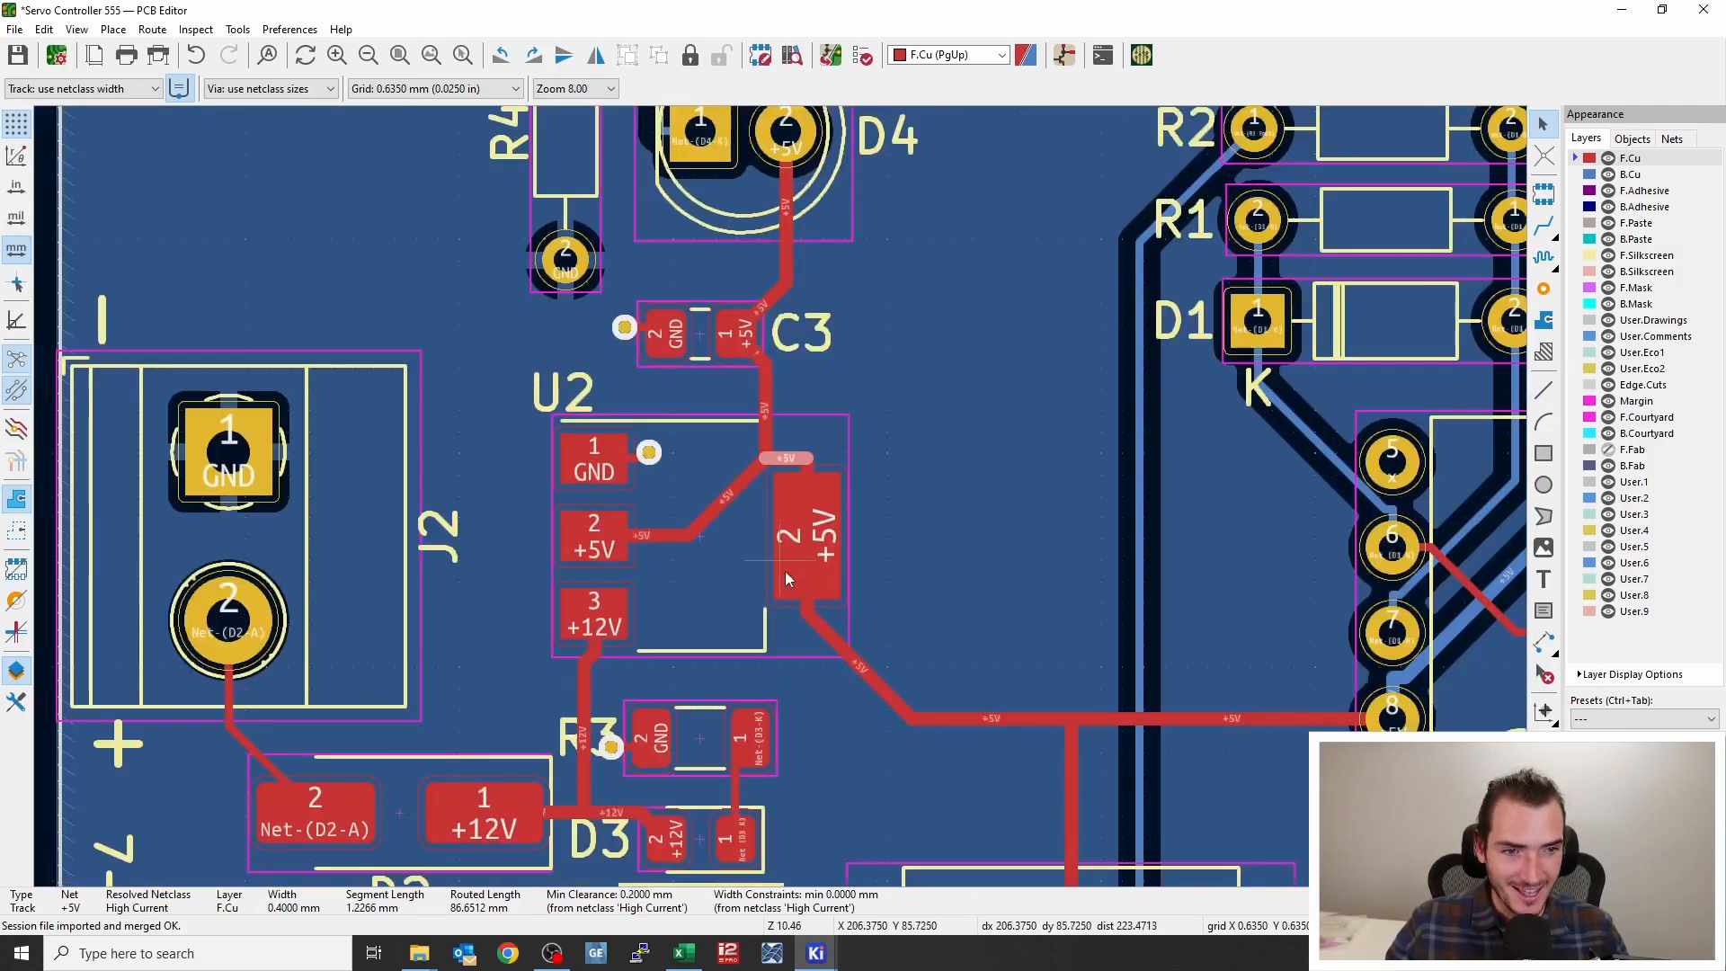
scroll(737, 576, "down", 3, "shift")
scroll(780, 496, "up", 5)
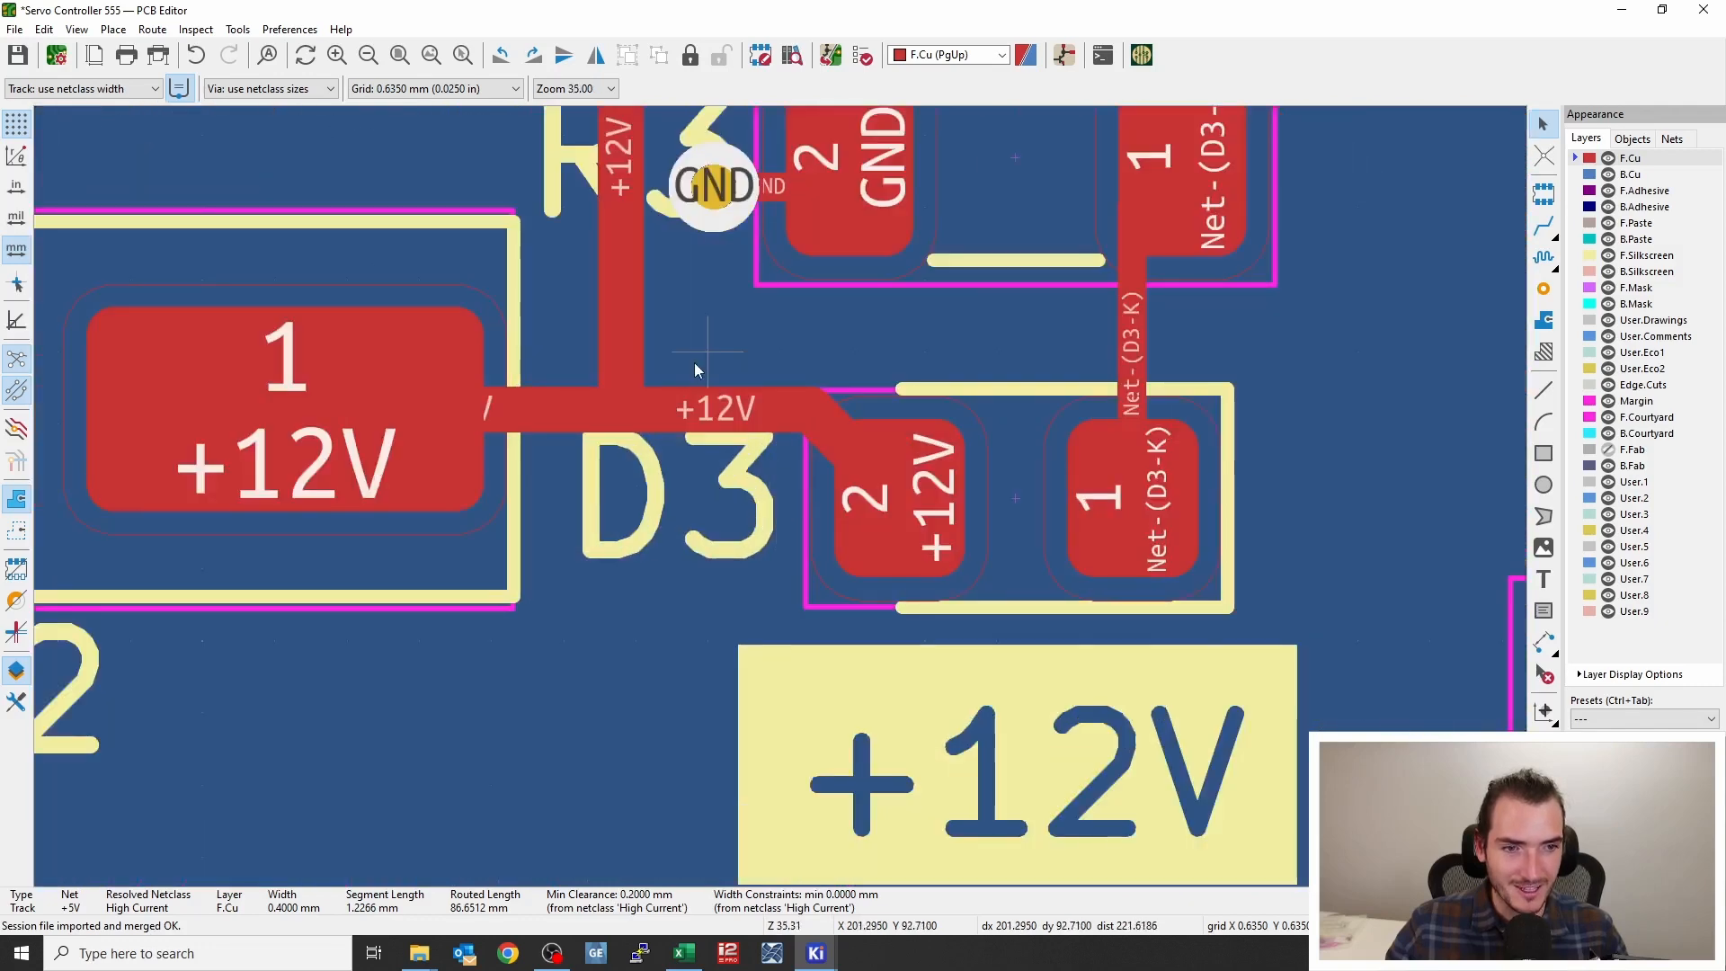
middle_click_drag(694, 363, 700, 559)
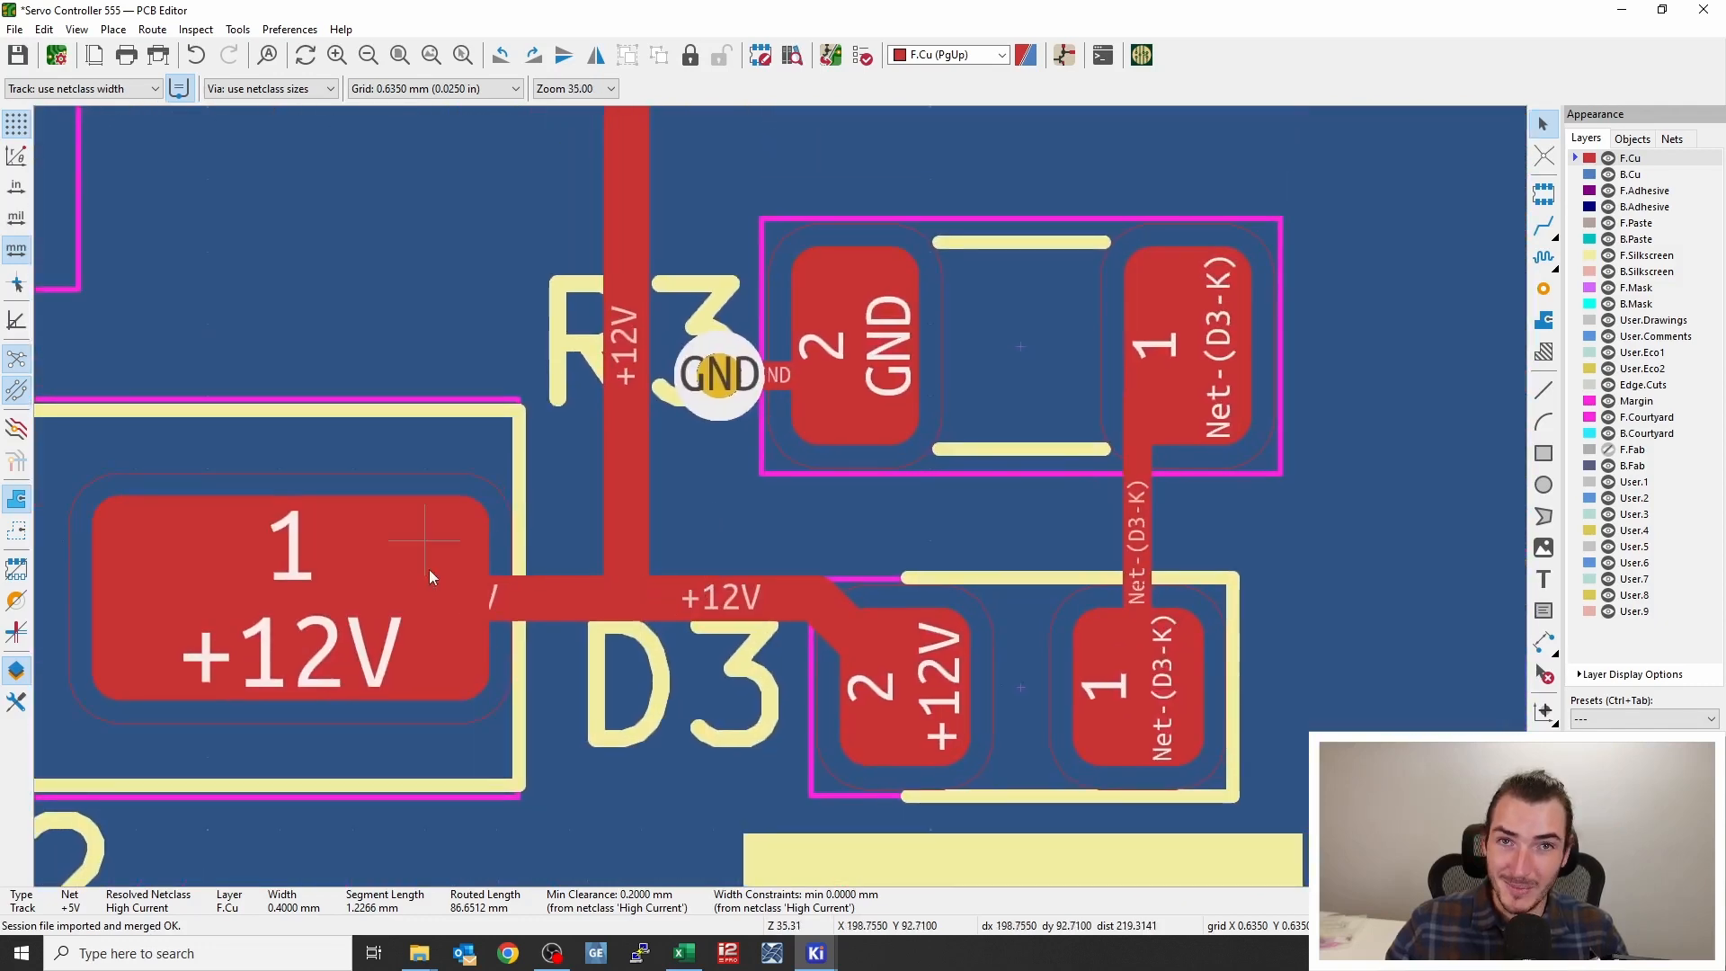
middle_click_drag(390, 471, 1451, 671)
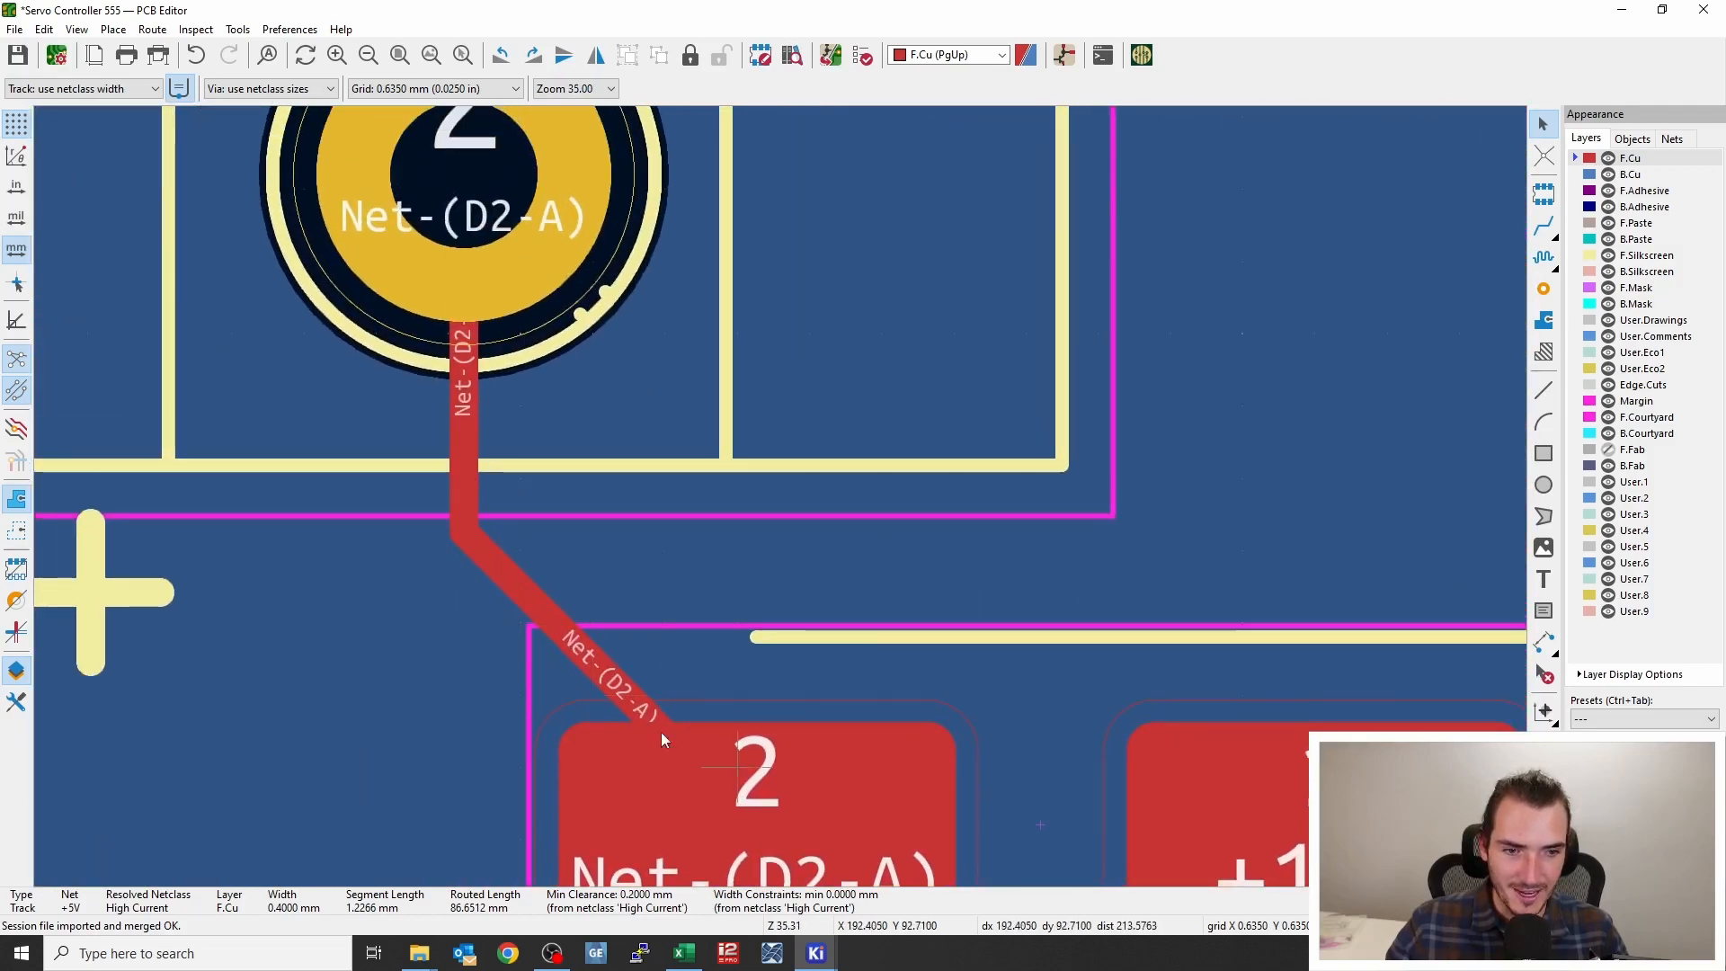
Examine the autorouted Net-(D2-A) track between J2 and D2
scroll(662, 738, "down", 6)
left_click(771, 514)
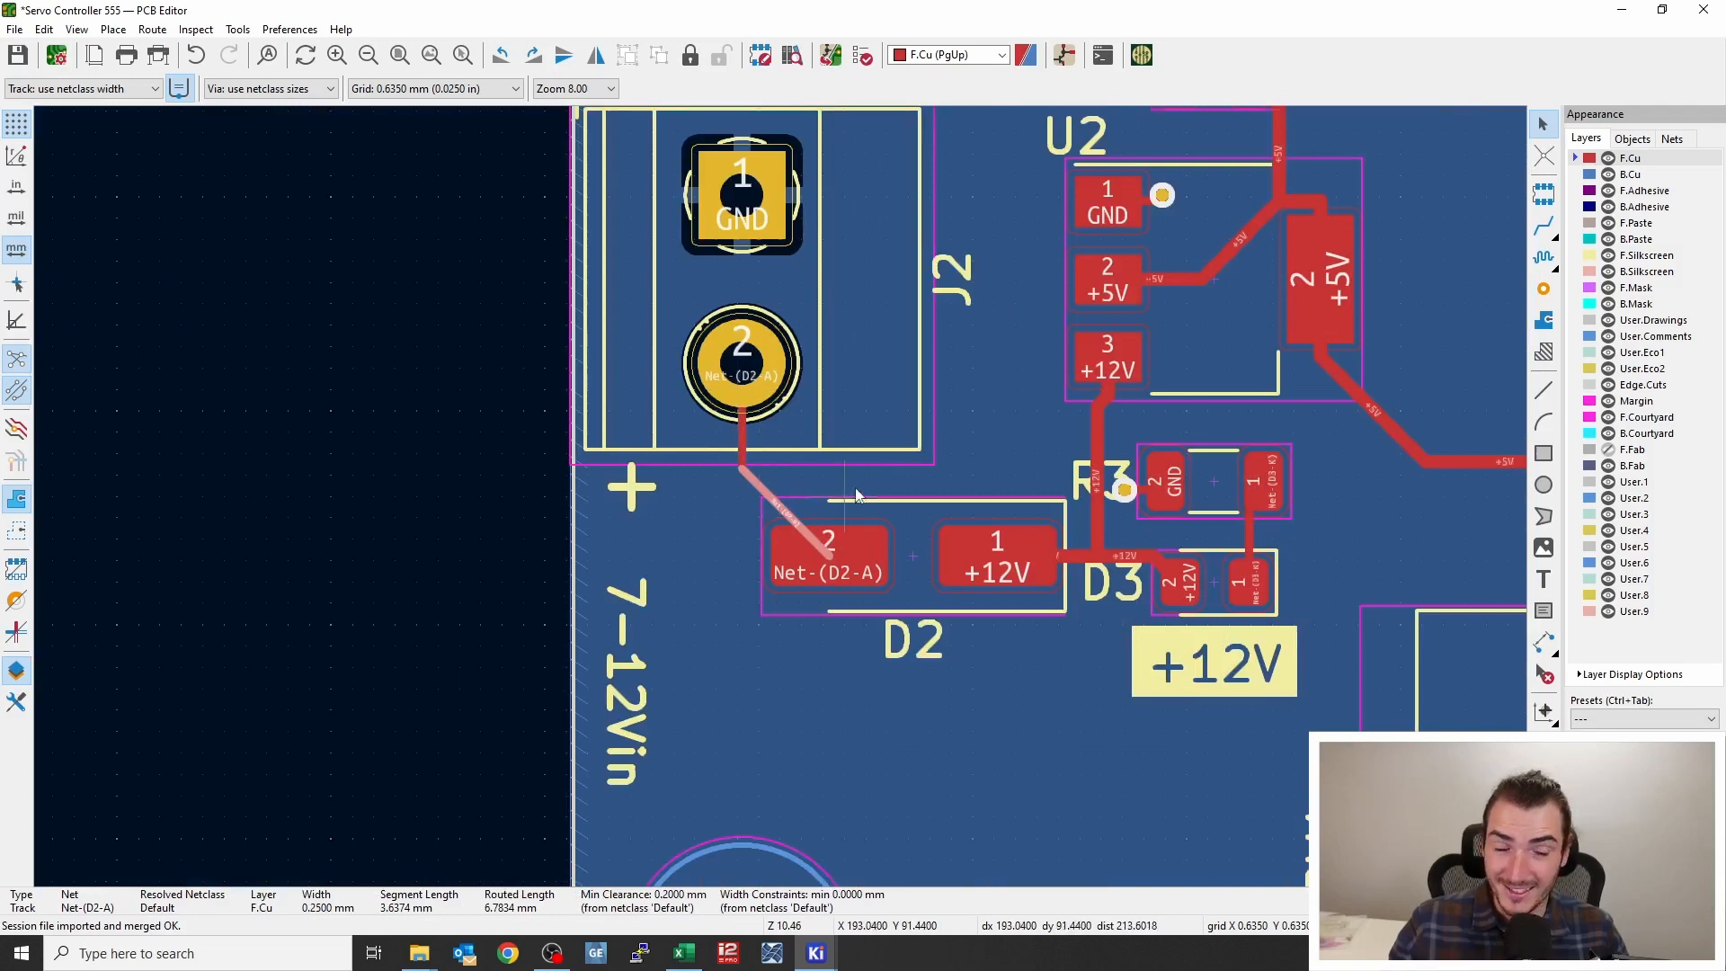
middle_click_drag(926, 431, 651, 530)
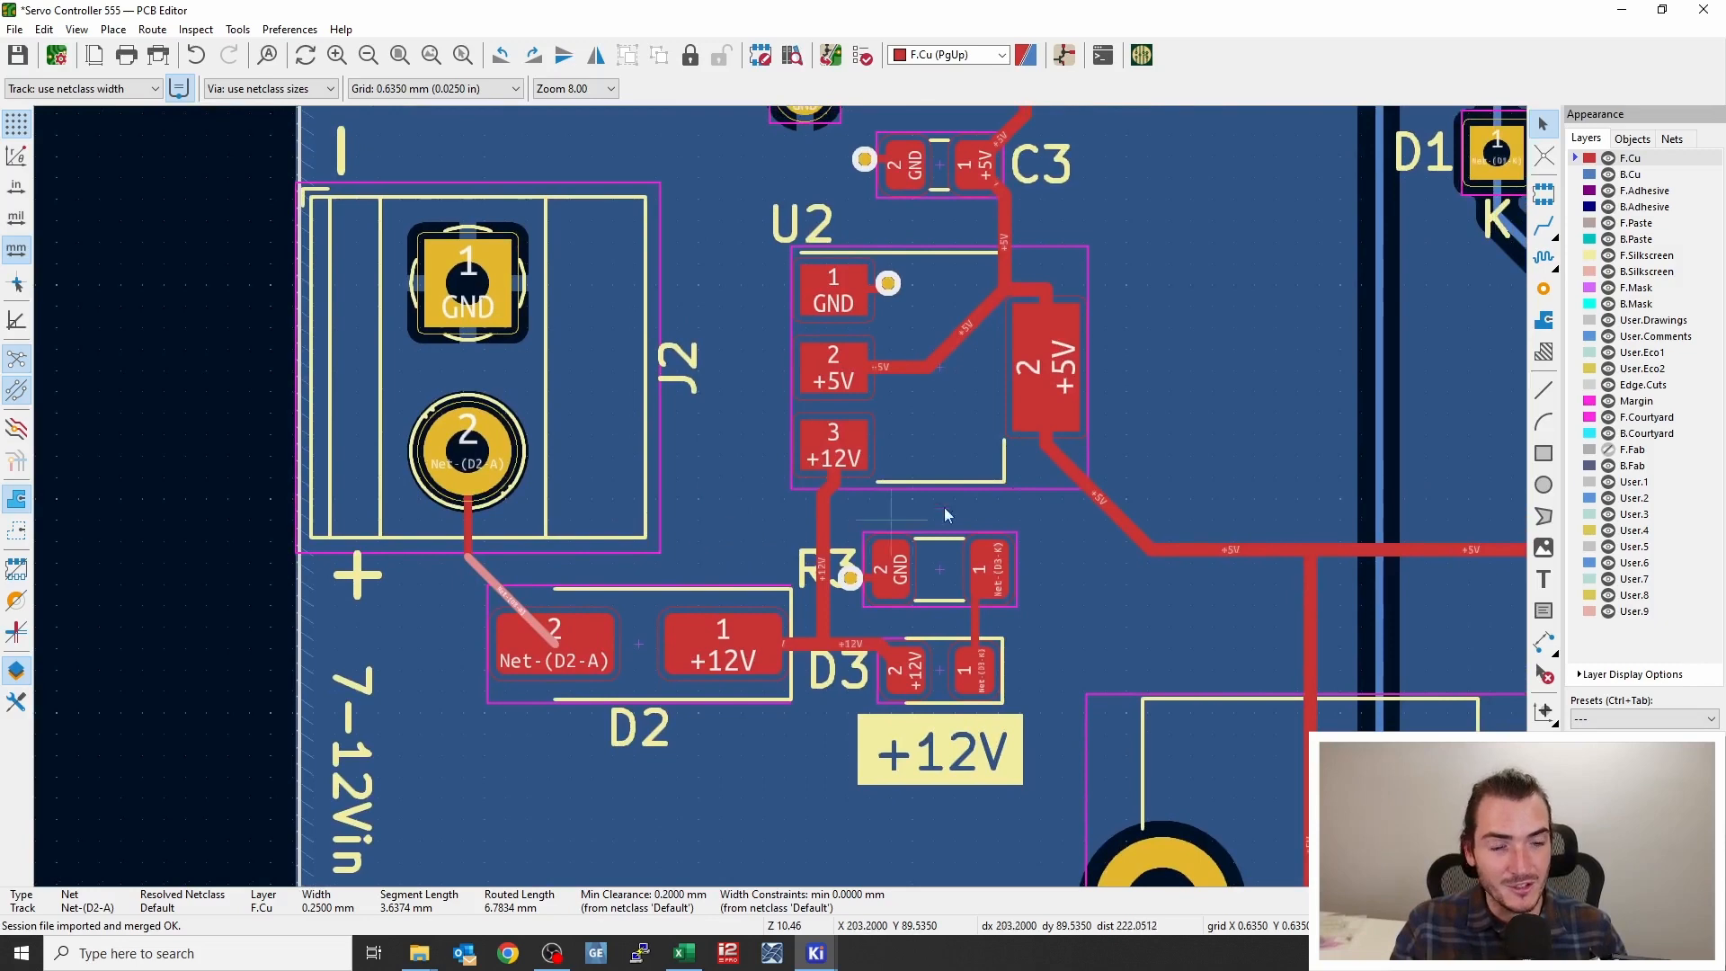
middle_click_drag(1159, 399, 724, 586)
scroll(784, 494, "down", 2)
scroll(784, 494, "down", 1)
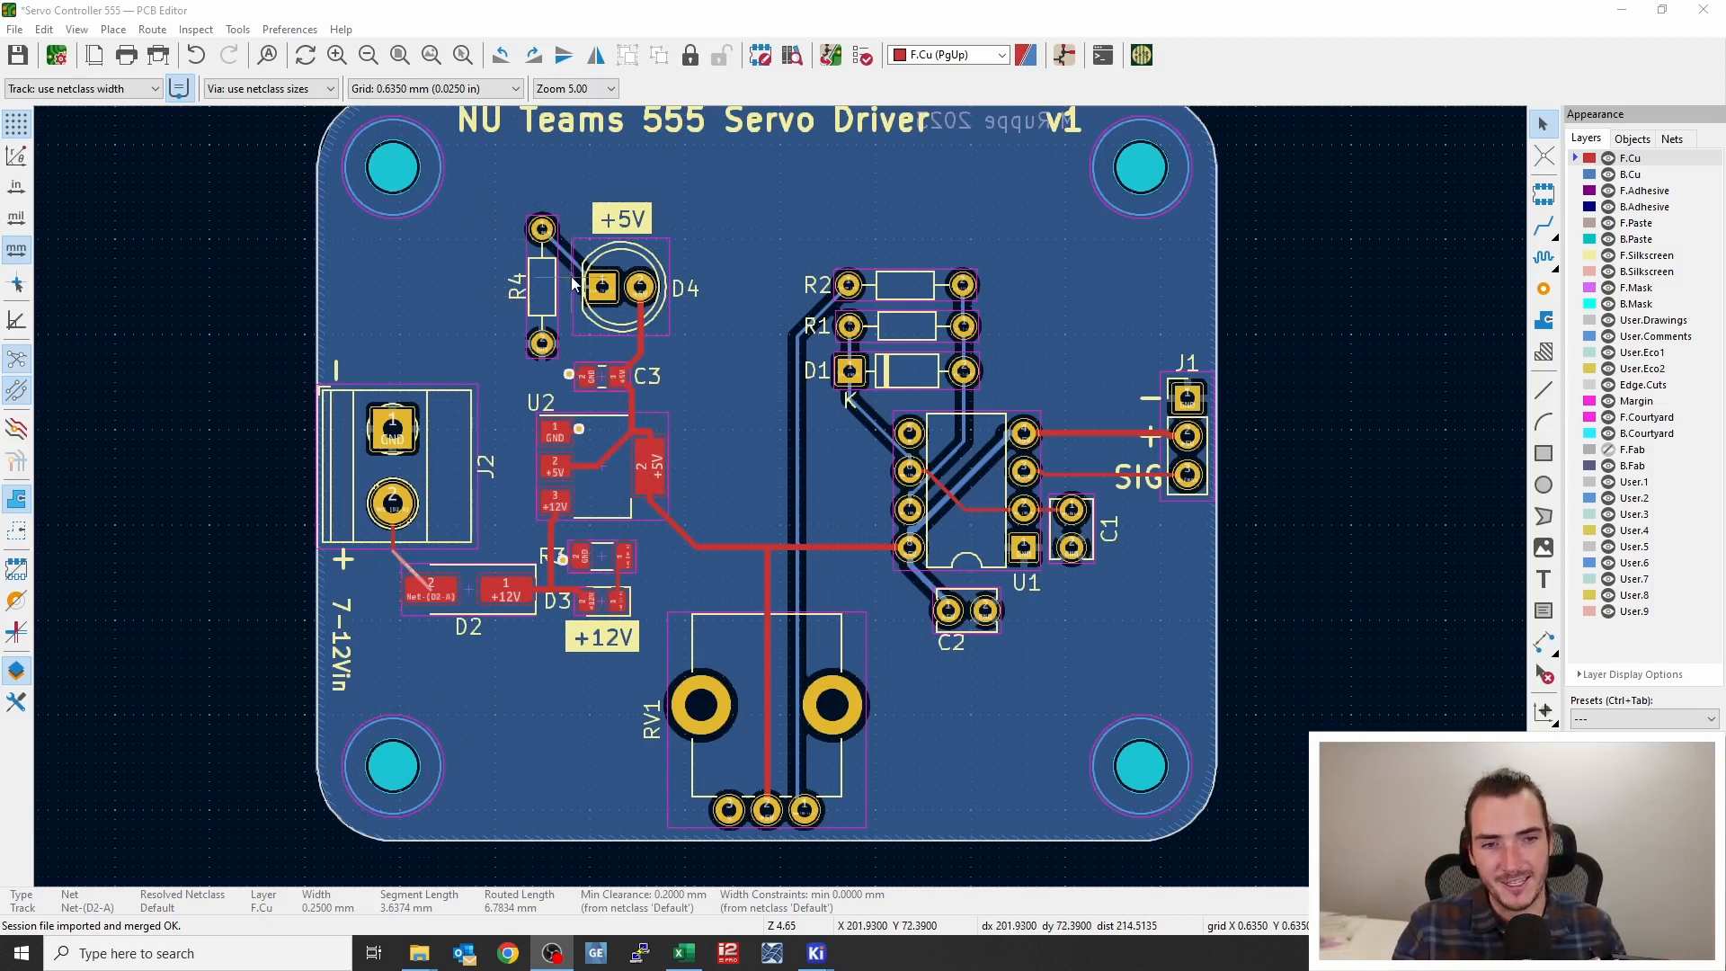
Inspect the D4, D3 and R2 footprints on the unrouted board
left_click(600, 311)
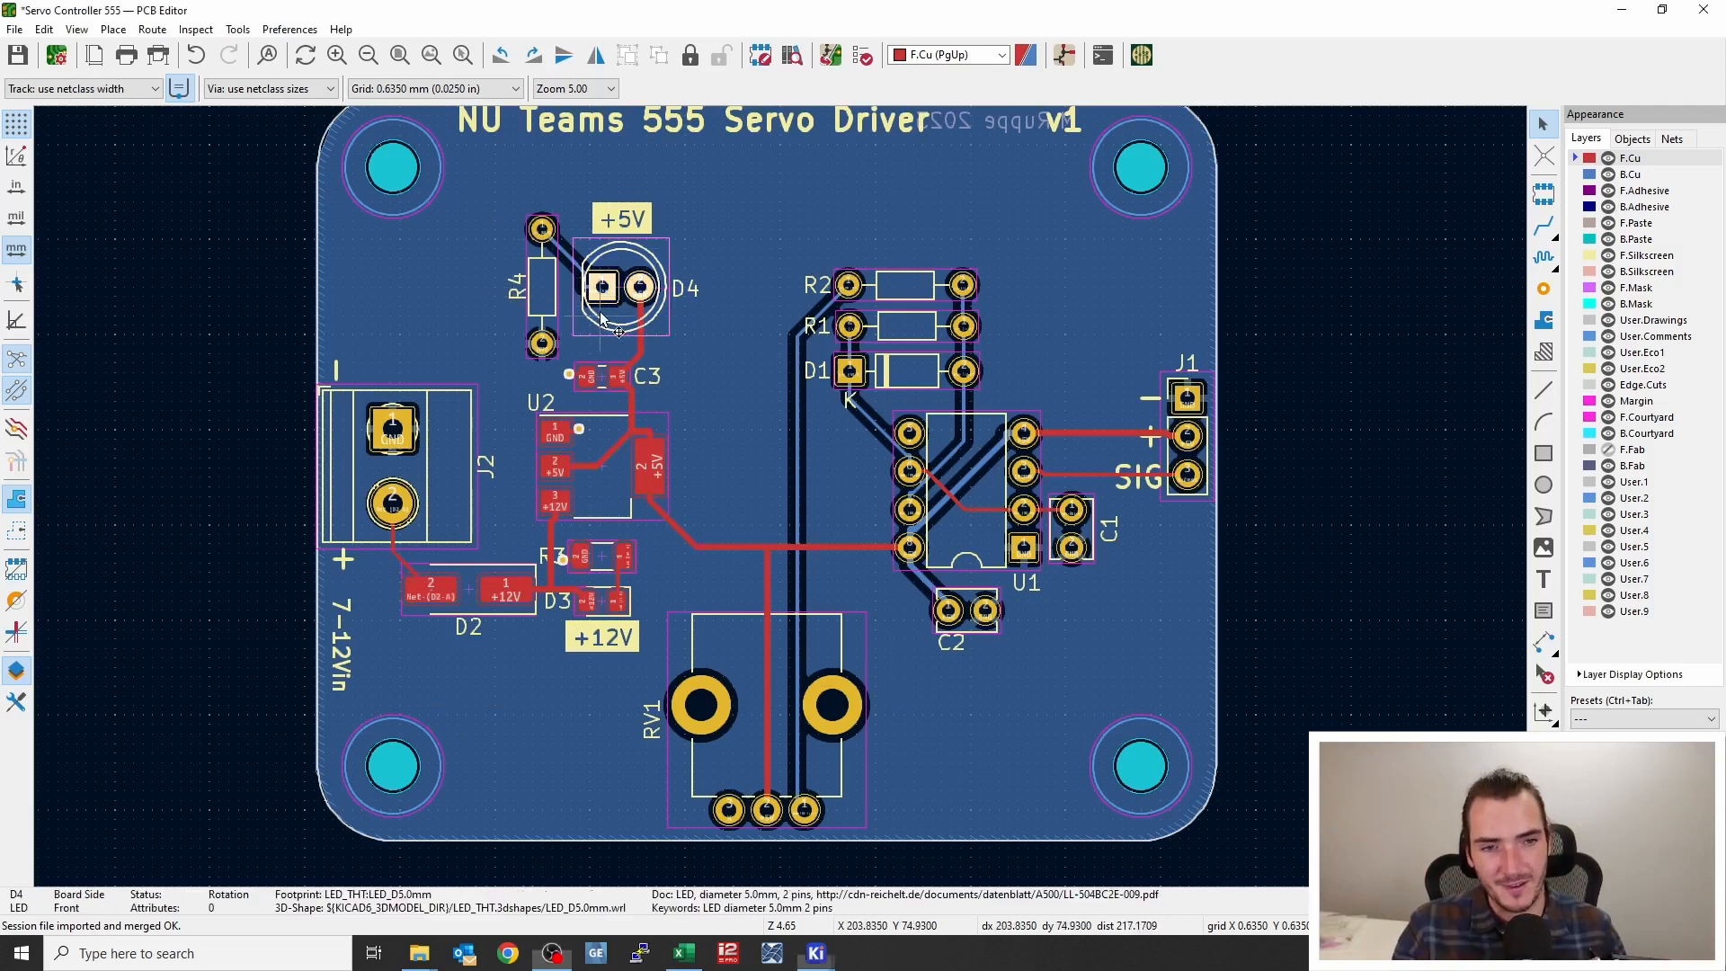
left_click(598, 559)
left_click(604, 602)
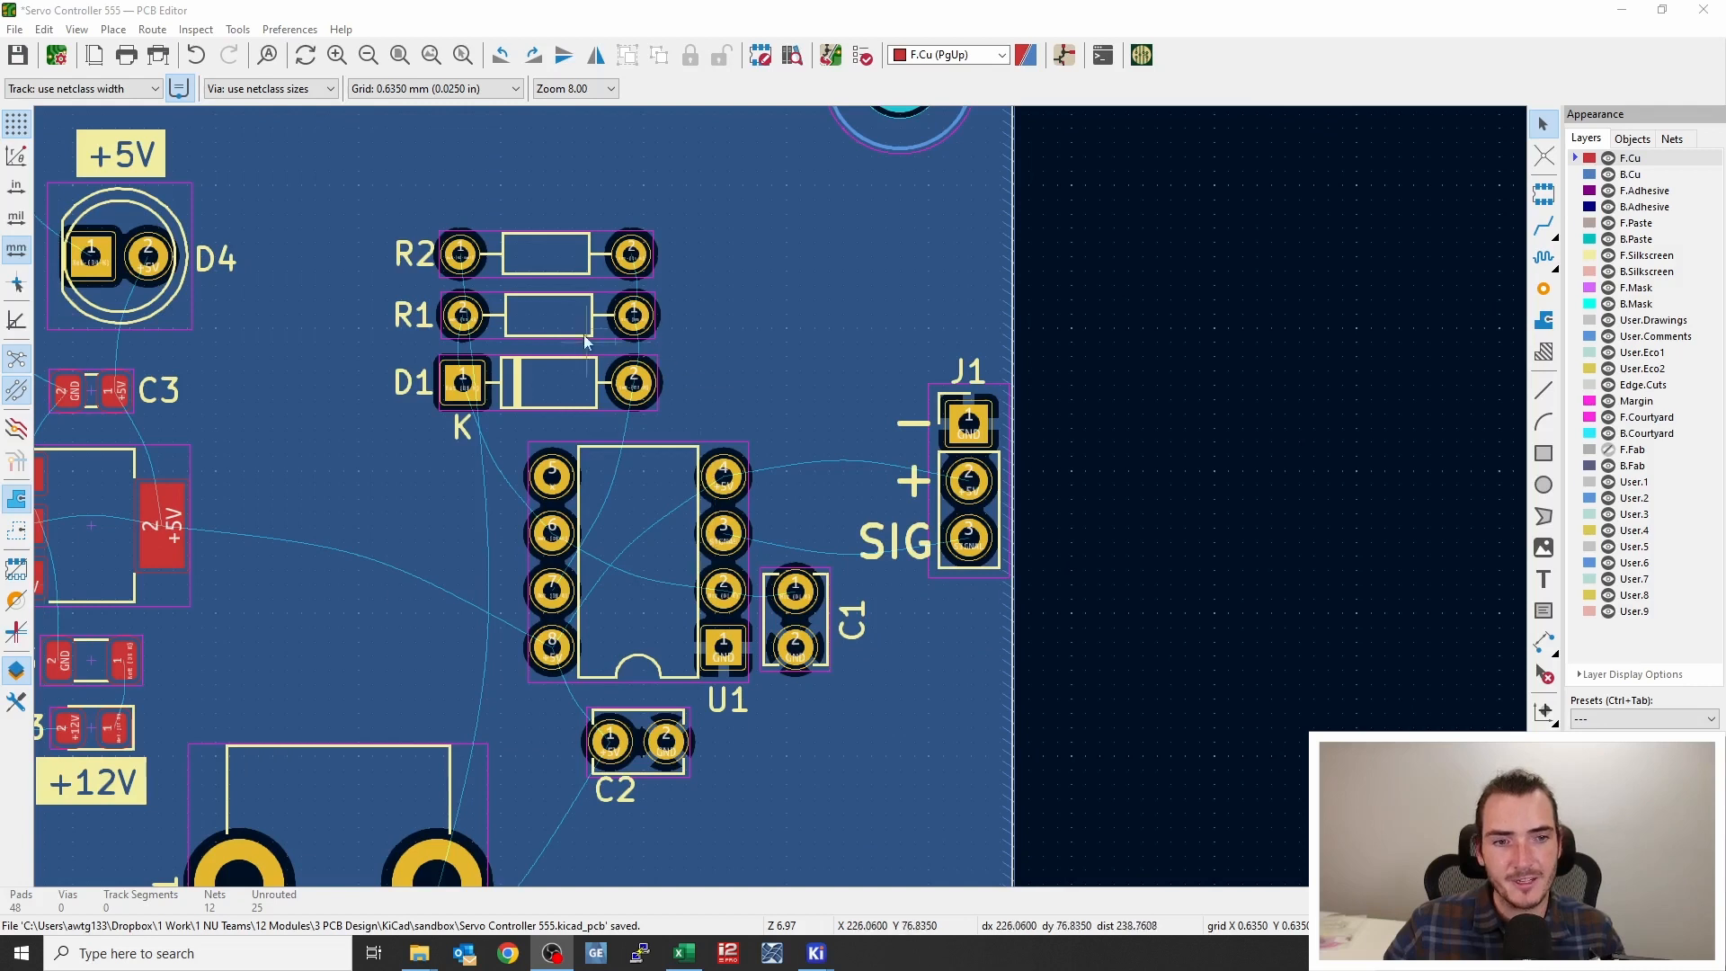
left_click(569, 254)
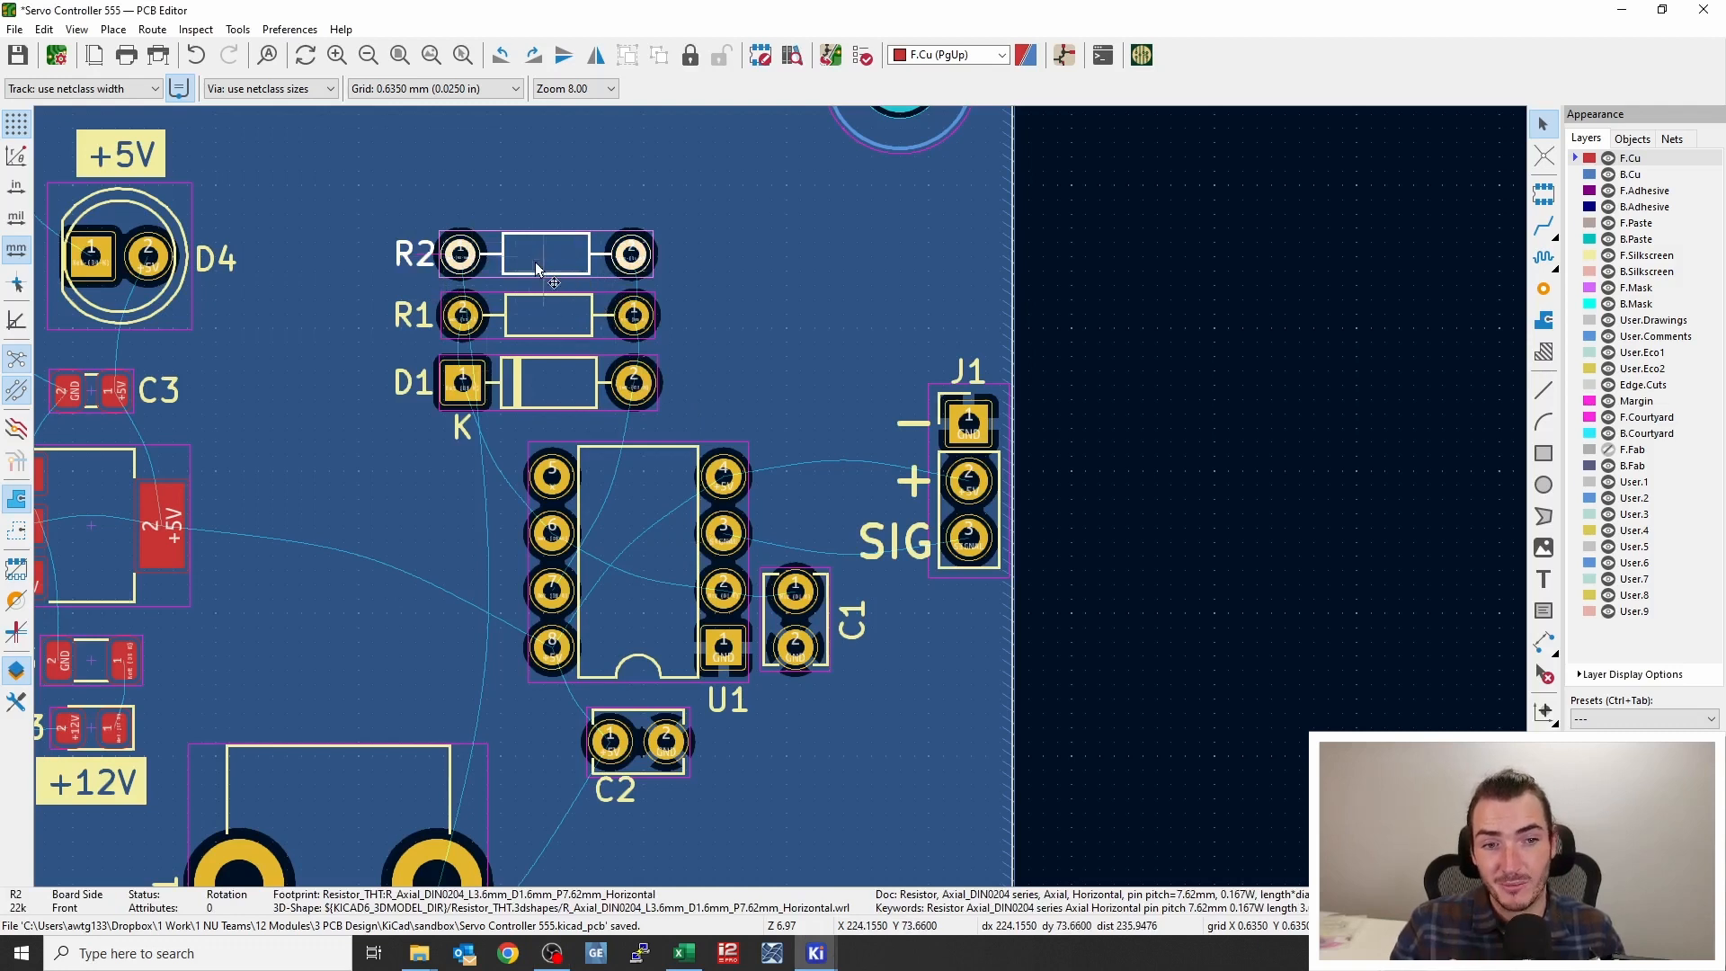
scroll(536, 262, "up", 2)
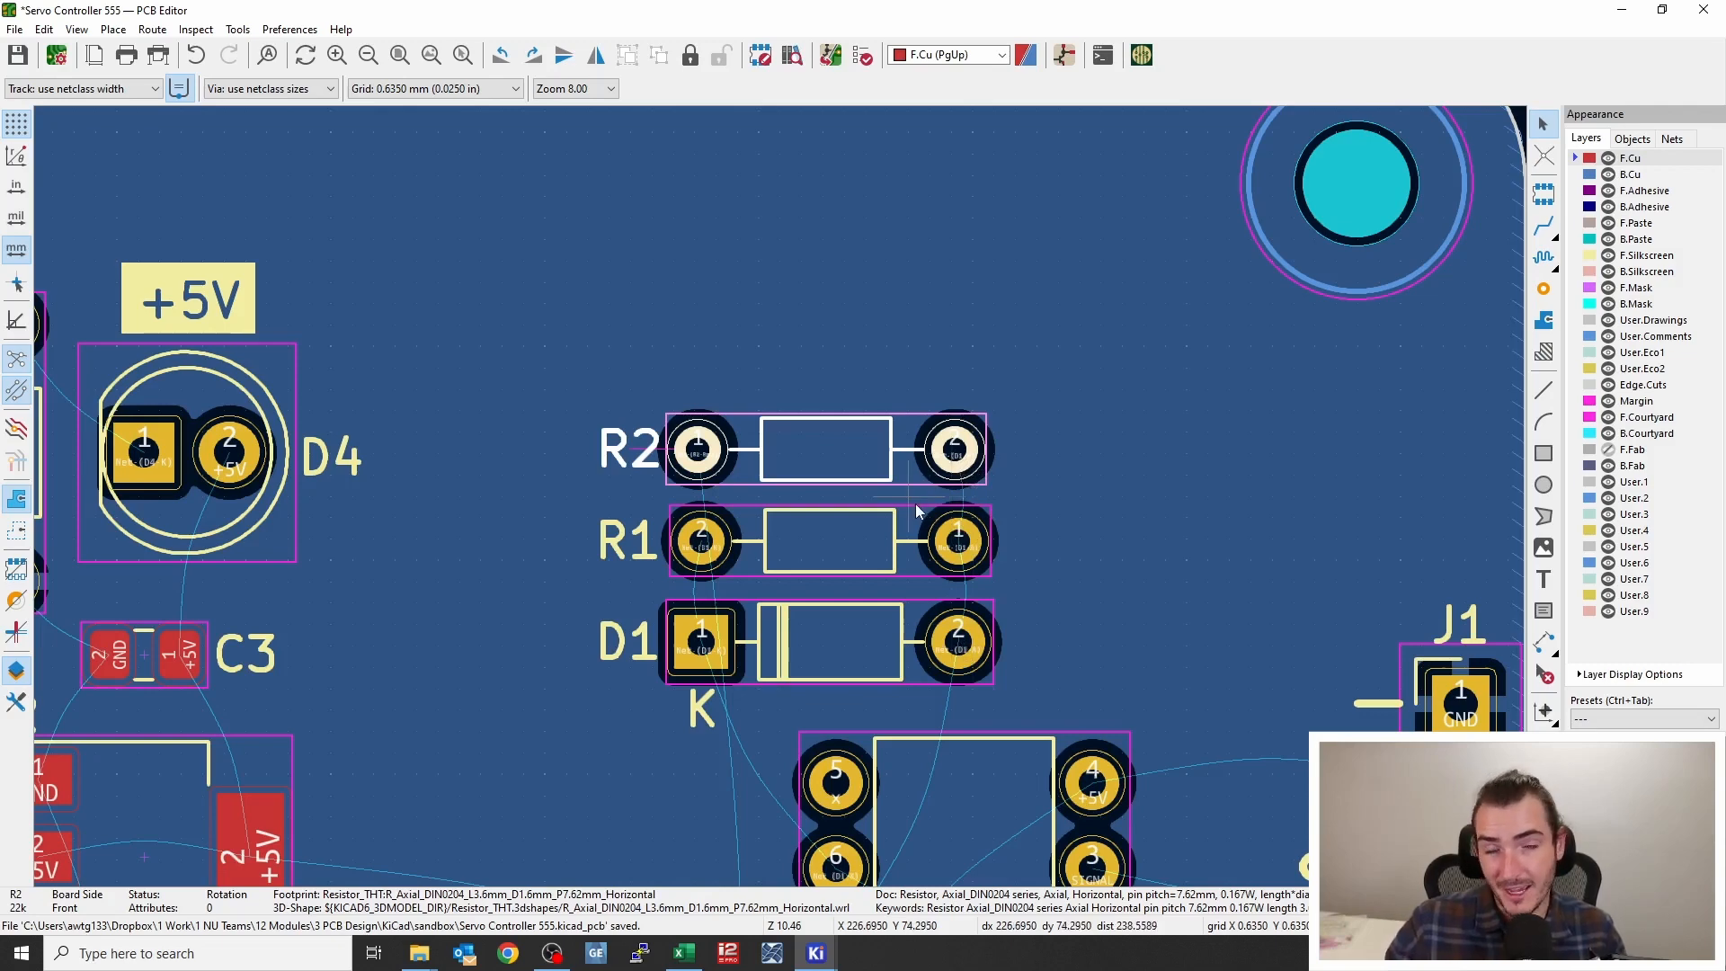
middle_click_drag(837, 607, 769, 491)
scroll(785, 500, "down", 2)
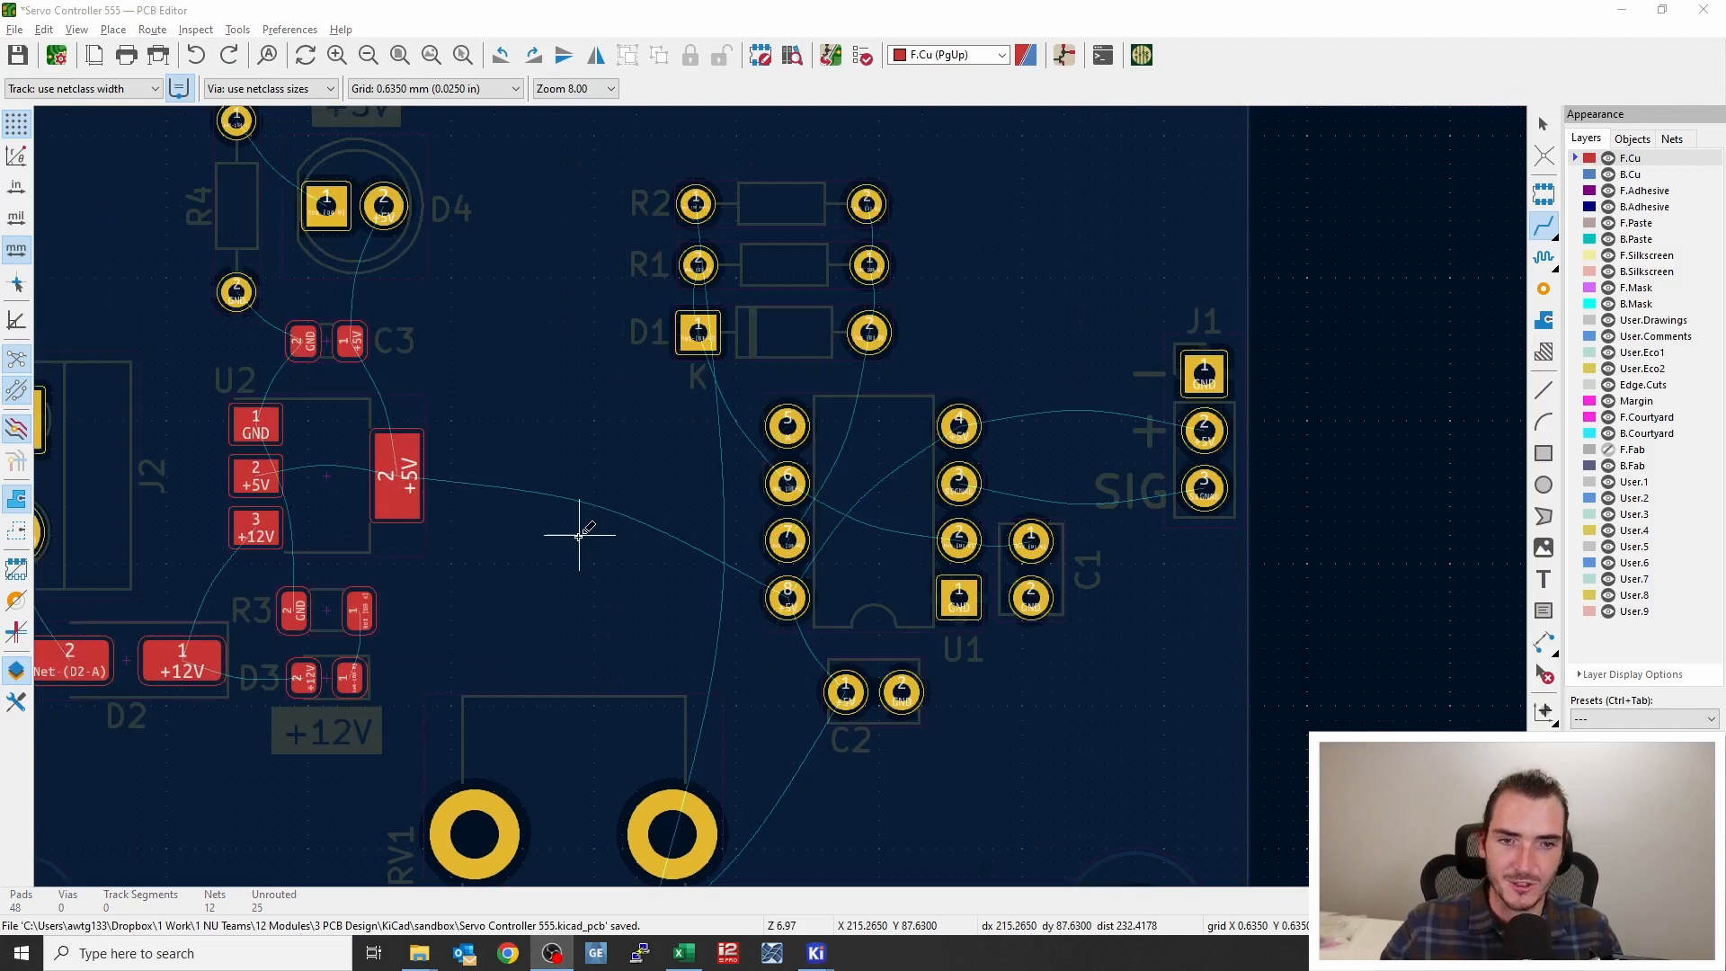
Route a +5V track from U2's tab through C3's pad to D4, auto-finishing it
middle_click_drag(550, 492, 609, 526)
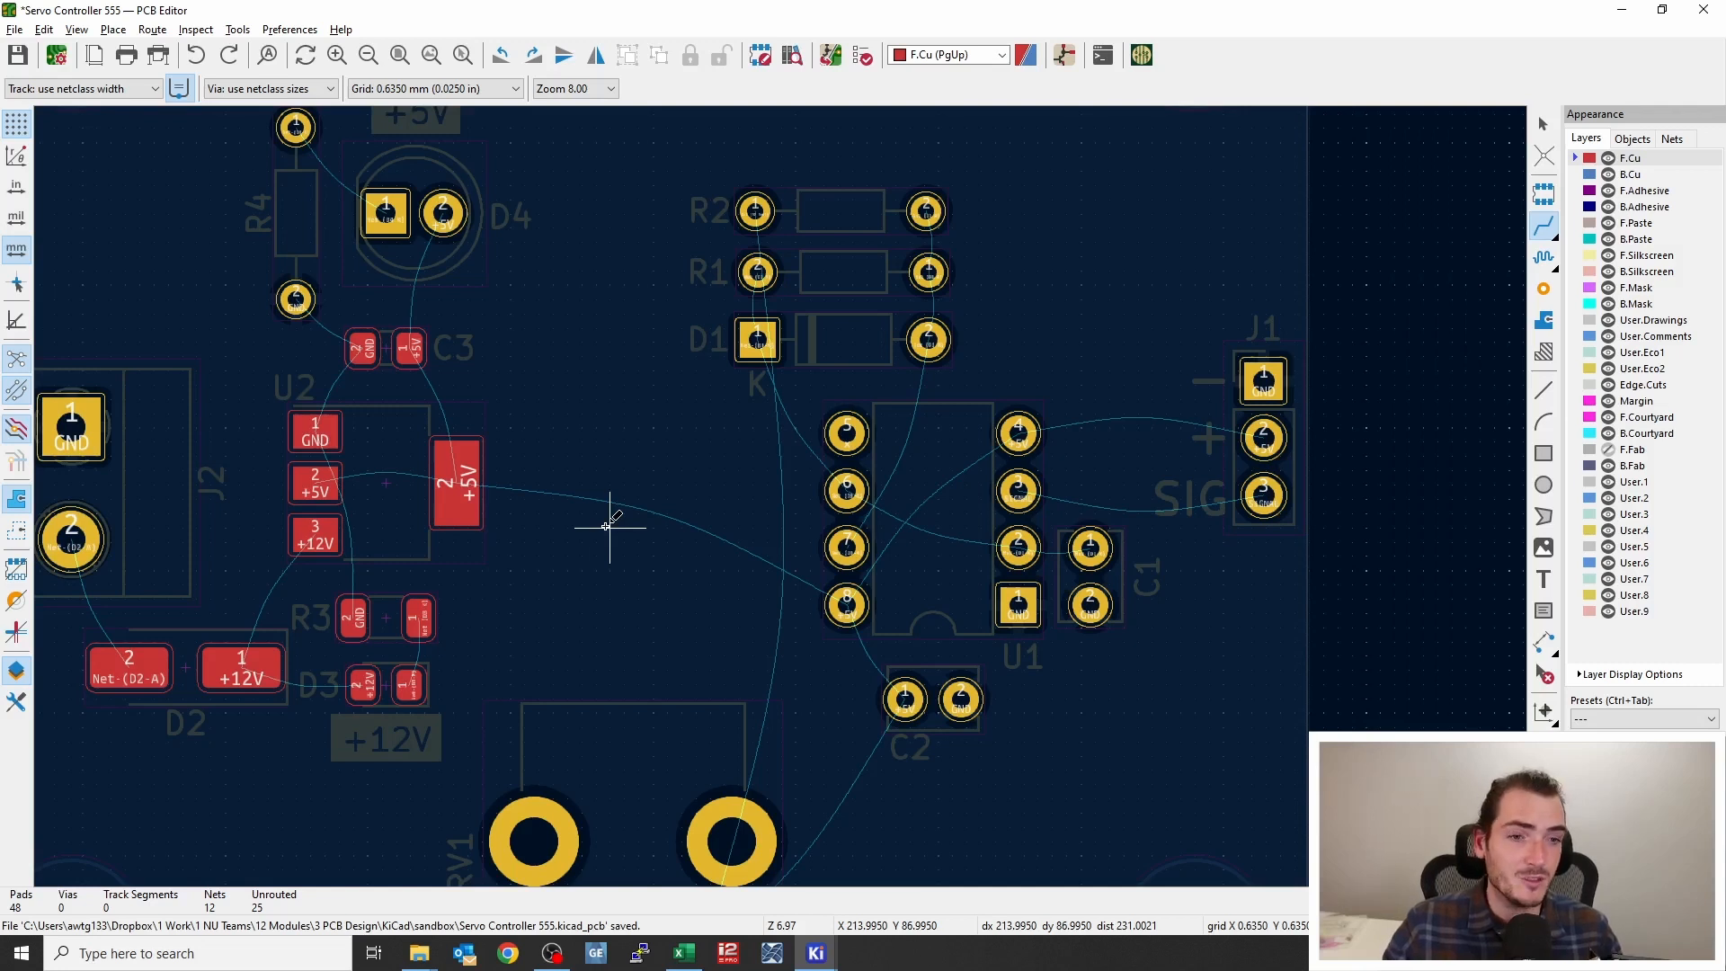
middle_click_drag(585, 512, 703, 517)
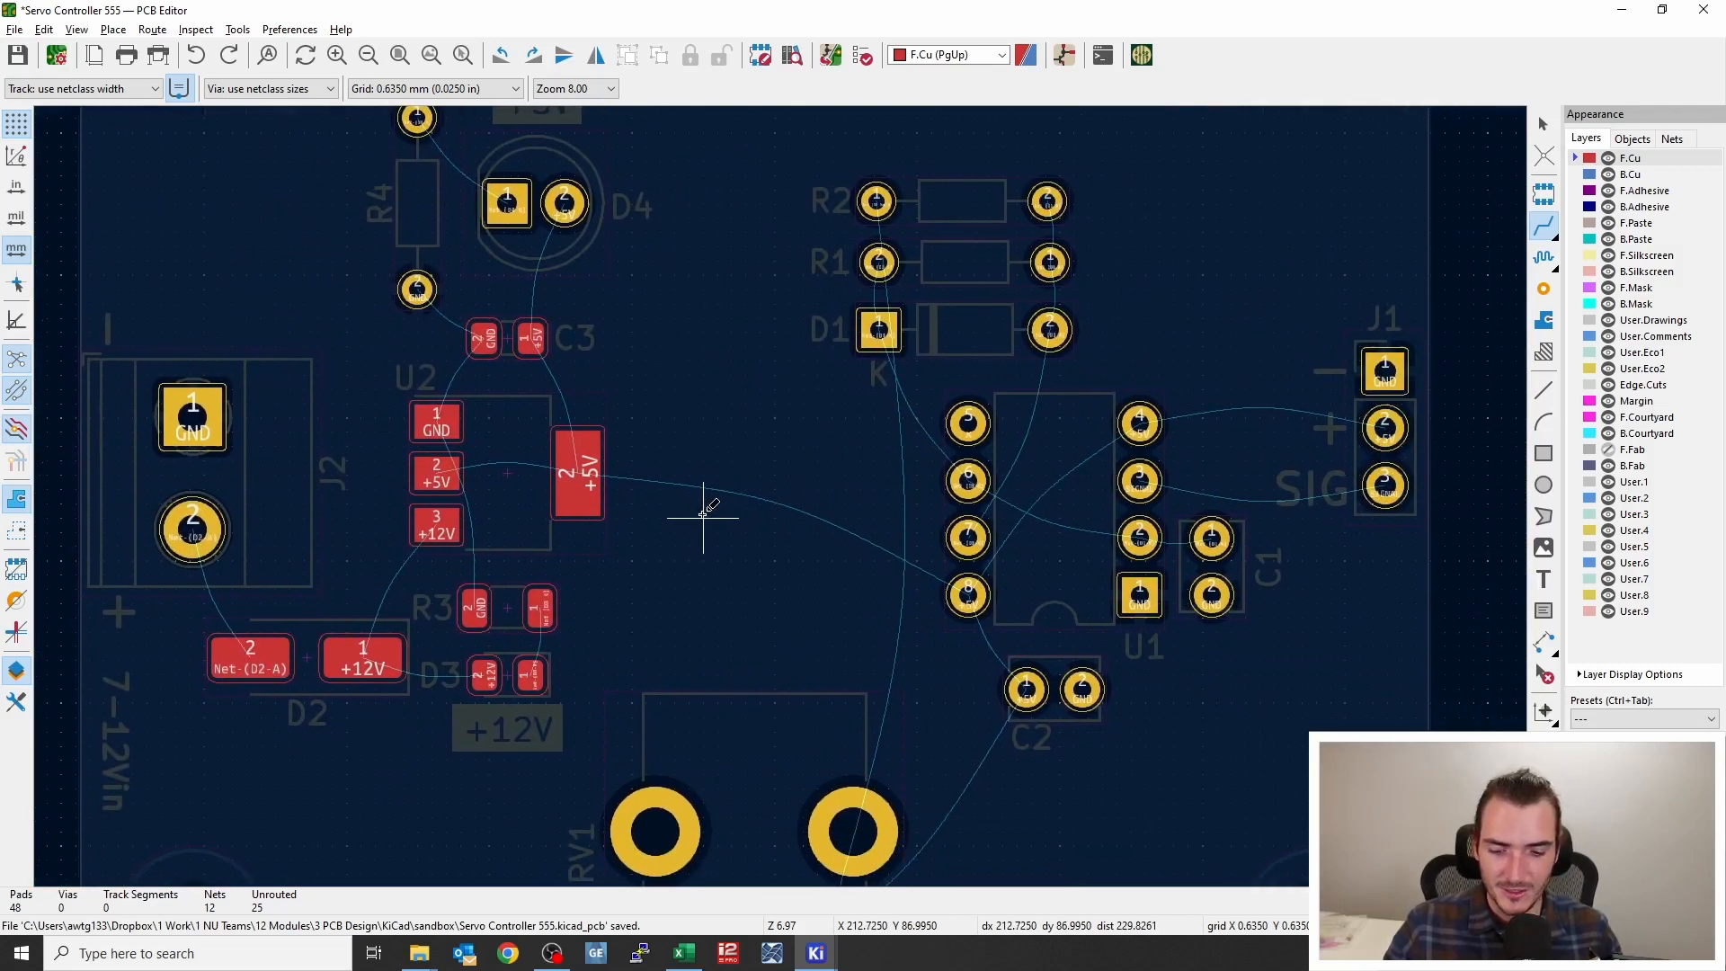
middle_click_drag(774, 563, 755, 524)
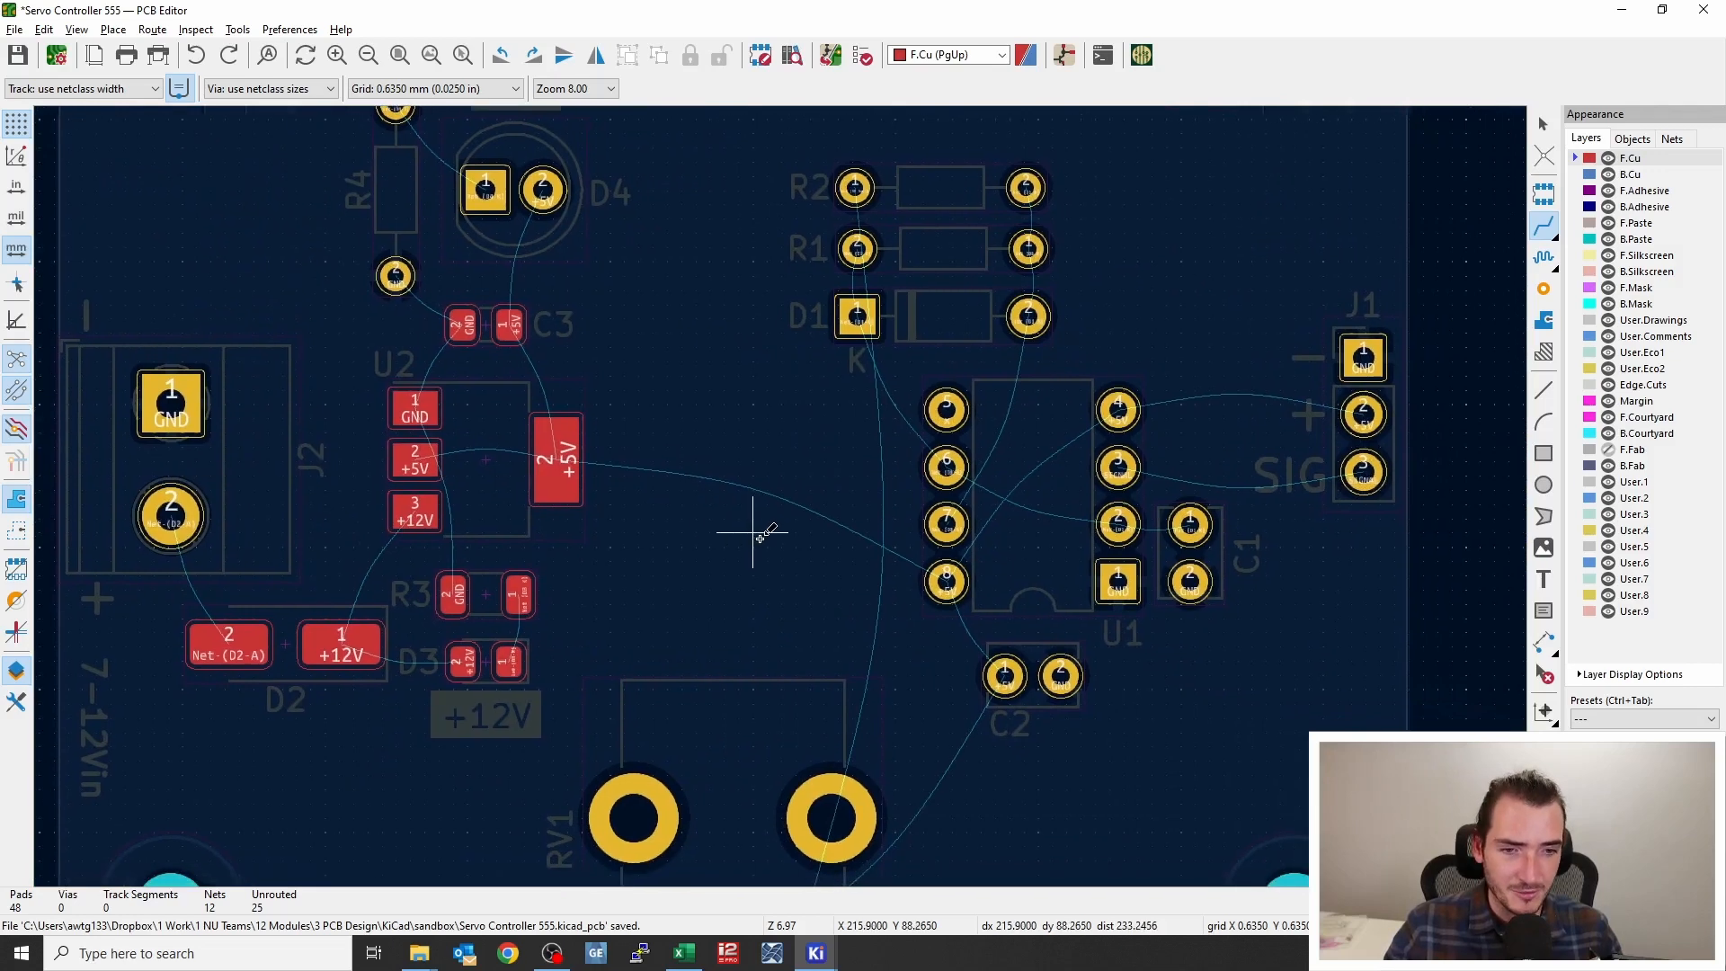
left_click(568, 454)
left_click(510, 324)
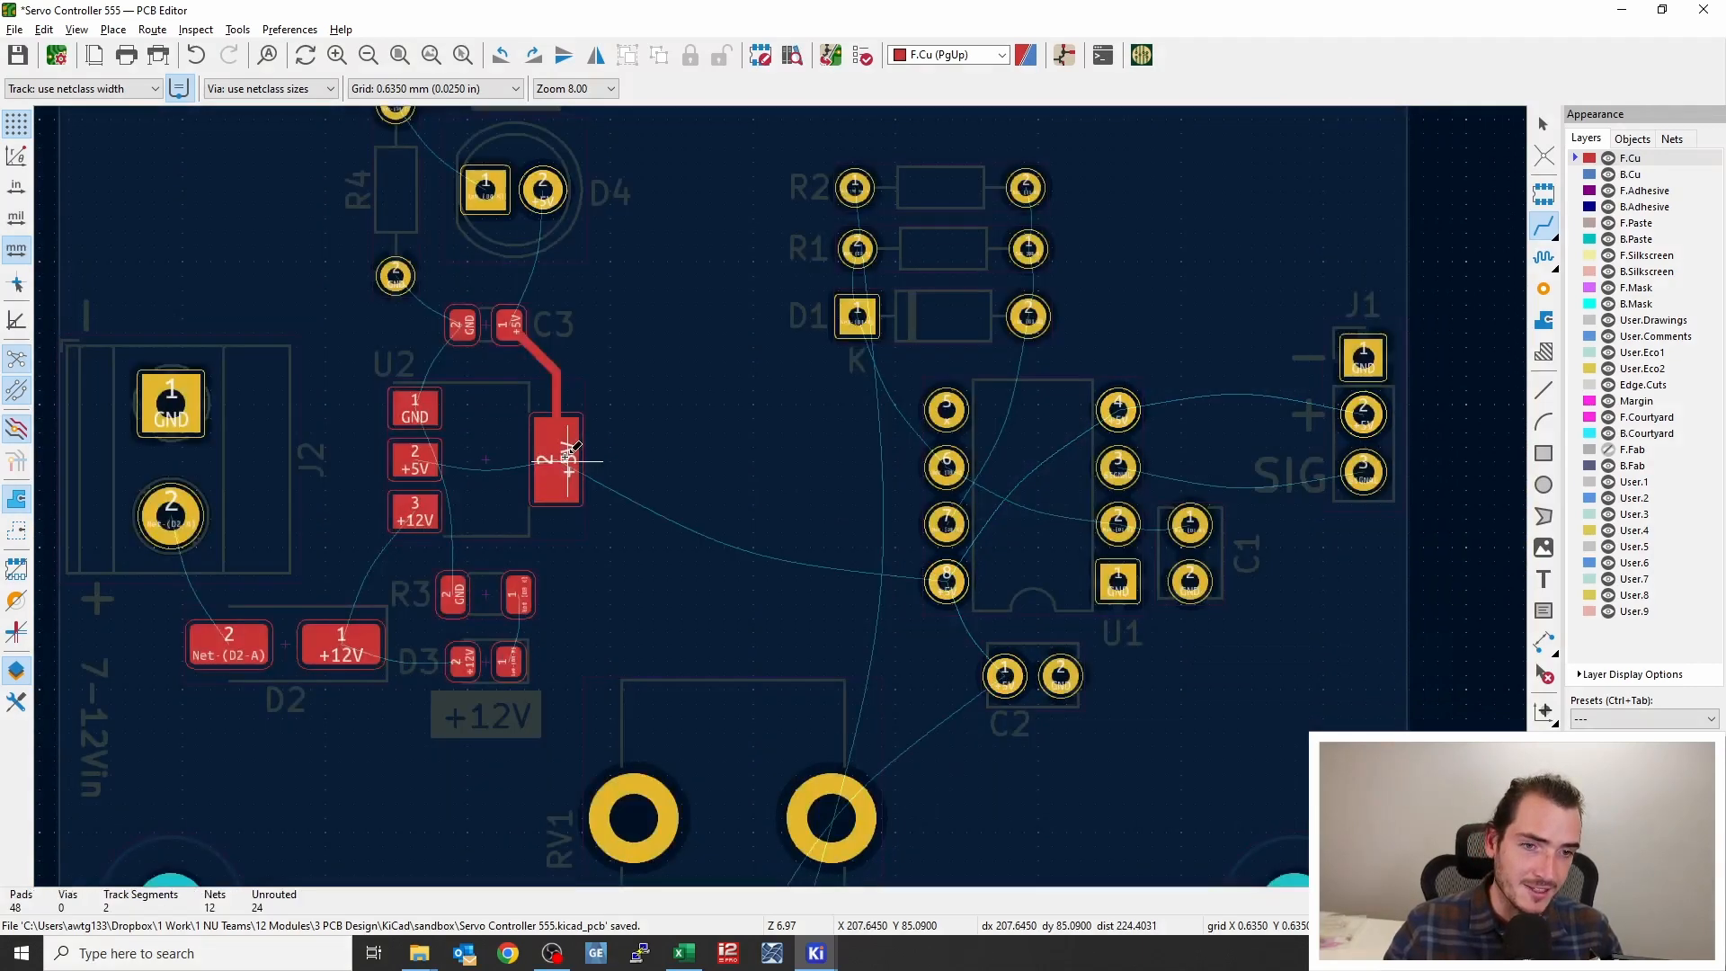
left_click(510, 323)
key("f")
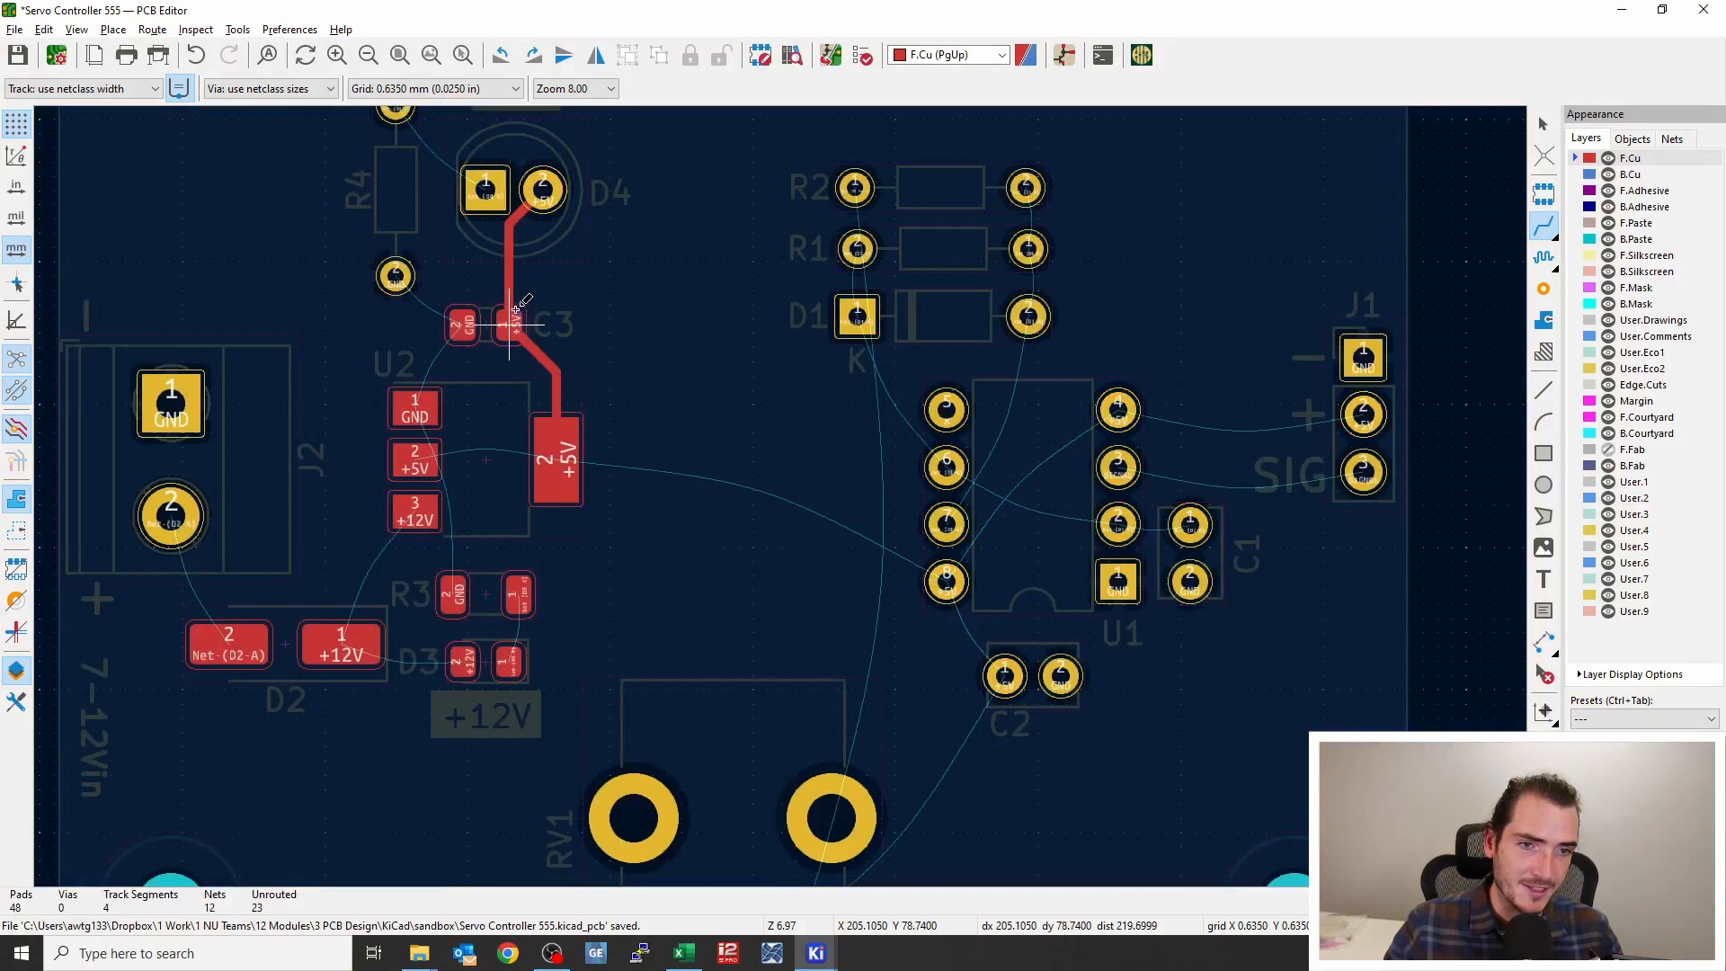
Route a short +5V track from U2's pin 2 to its tab
left_click(414, 459)
left_click(535, 460)
Route a track from U1's lower-left pin to C2 with auto-finish
middle_click_drag(724, 561, 558, 447)
left_click(781, 482)
key("f")
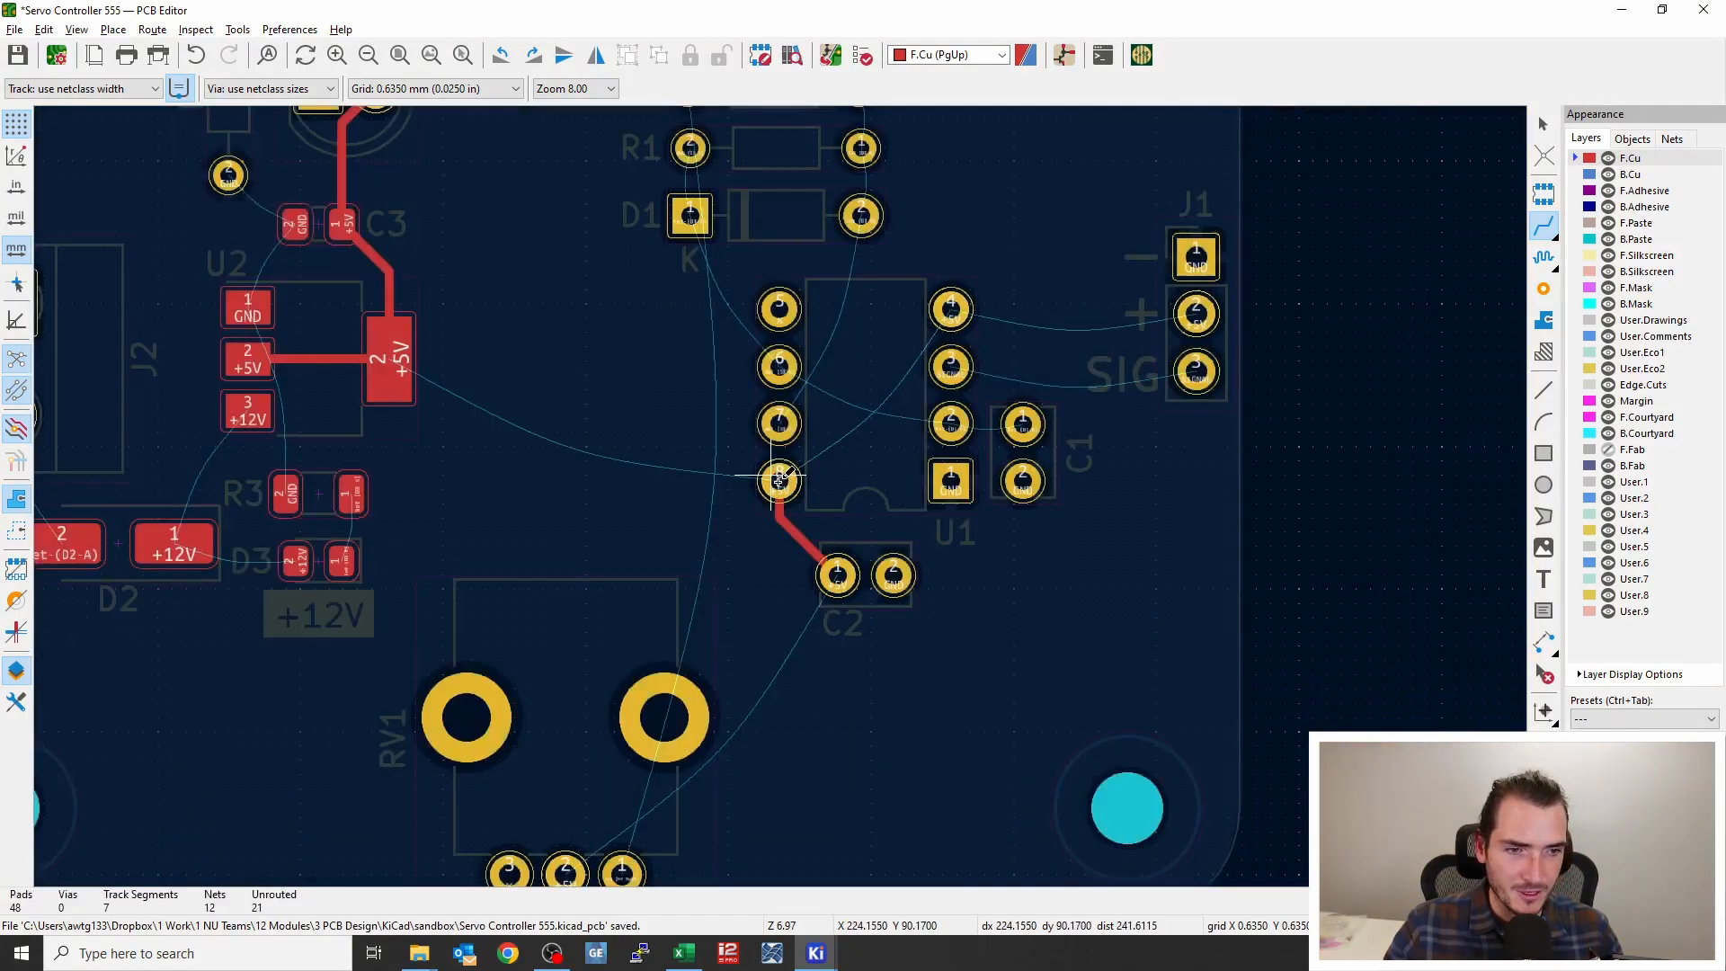
Auto-finish +5V tracks from U1's lower-left pin to its upper-right pin and to U2's tab
left_click(783, 481)
key("f")
left_click(780, 481)
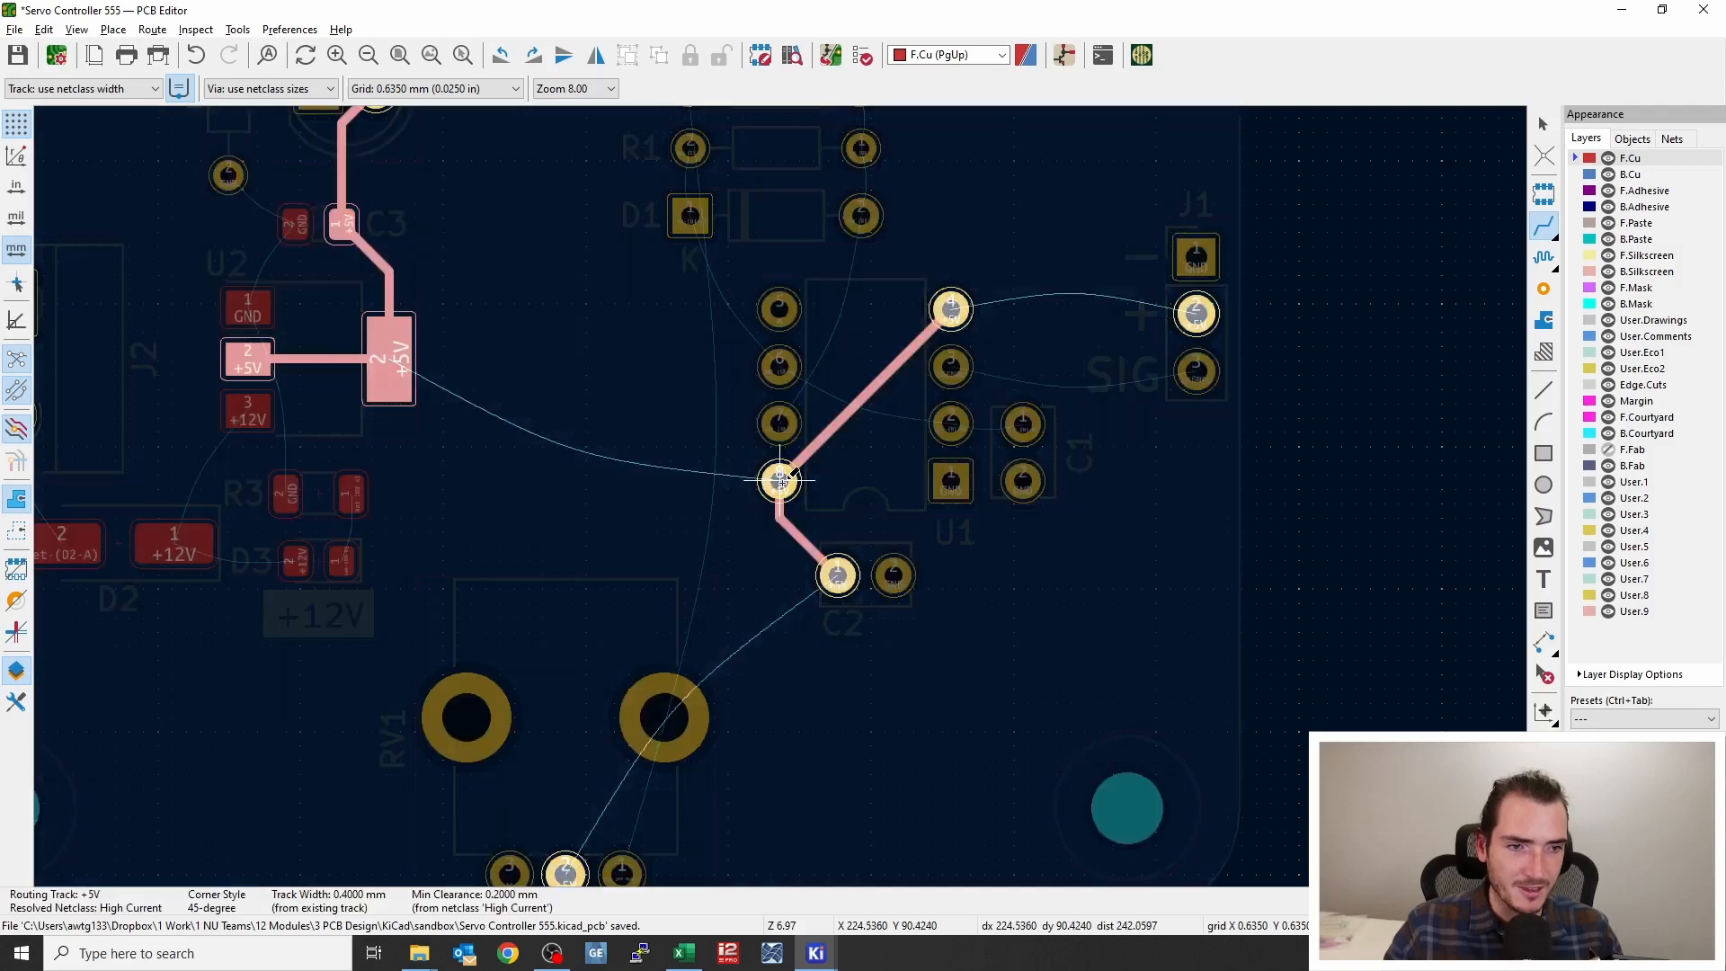
key("f")
Auto-finish a track from RV1's middle pin up to the +5V track
scroll(542, 584, "down", 3)
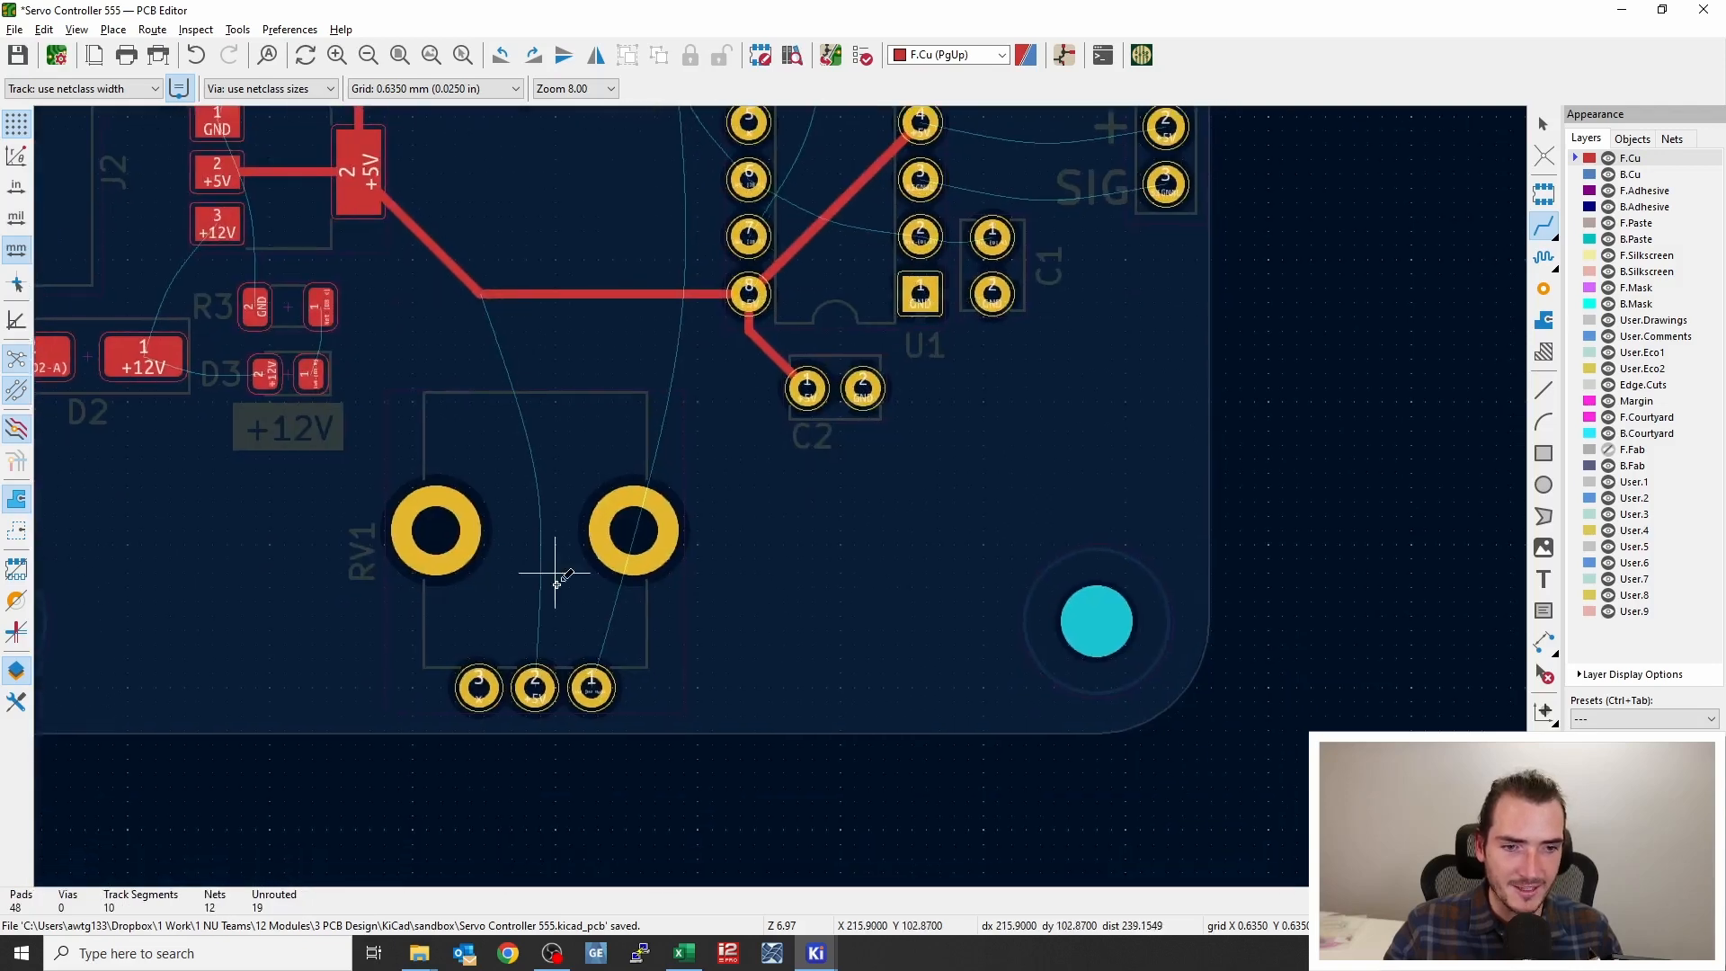
left_click(535, 687)
key("f")
Auto-finish a track from U1's upper-right pin to J1's + pin
scroll(576, 530, "up", 3)
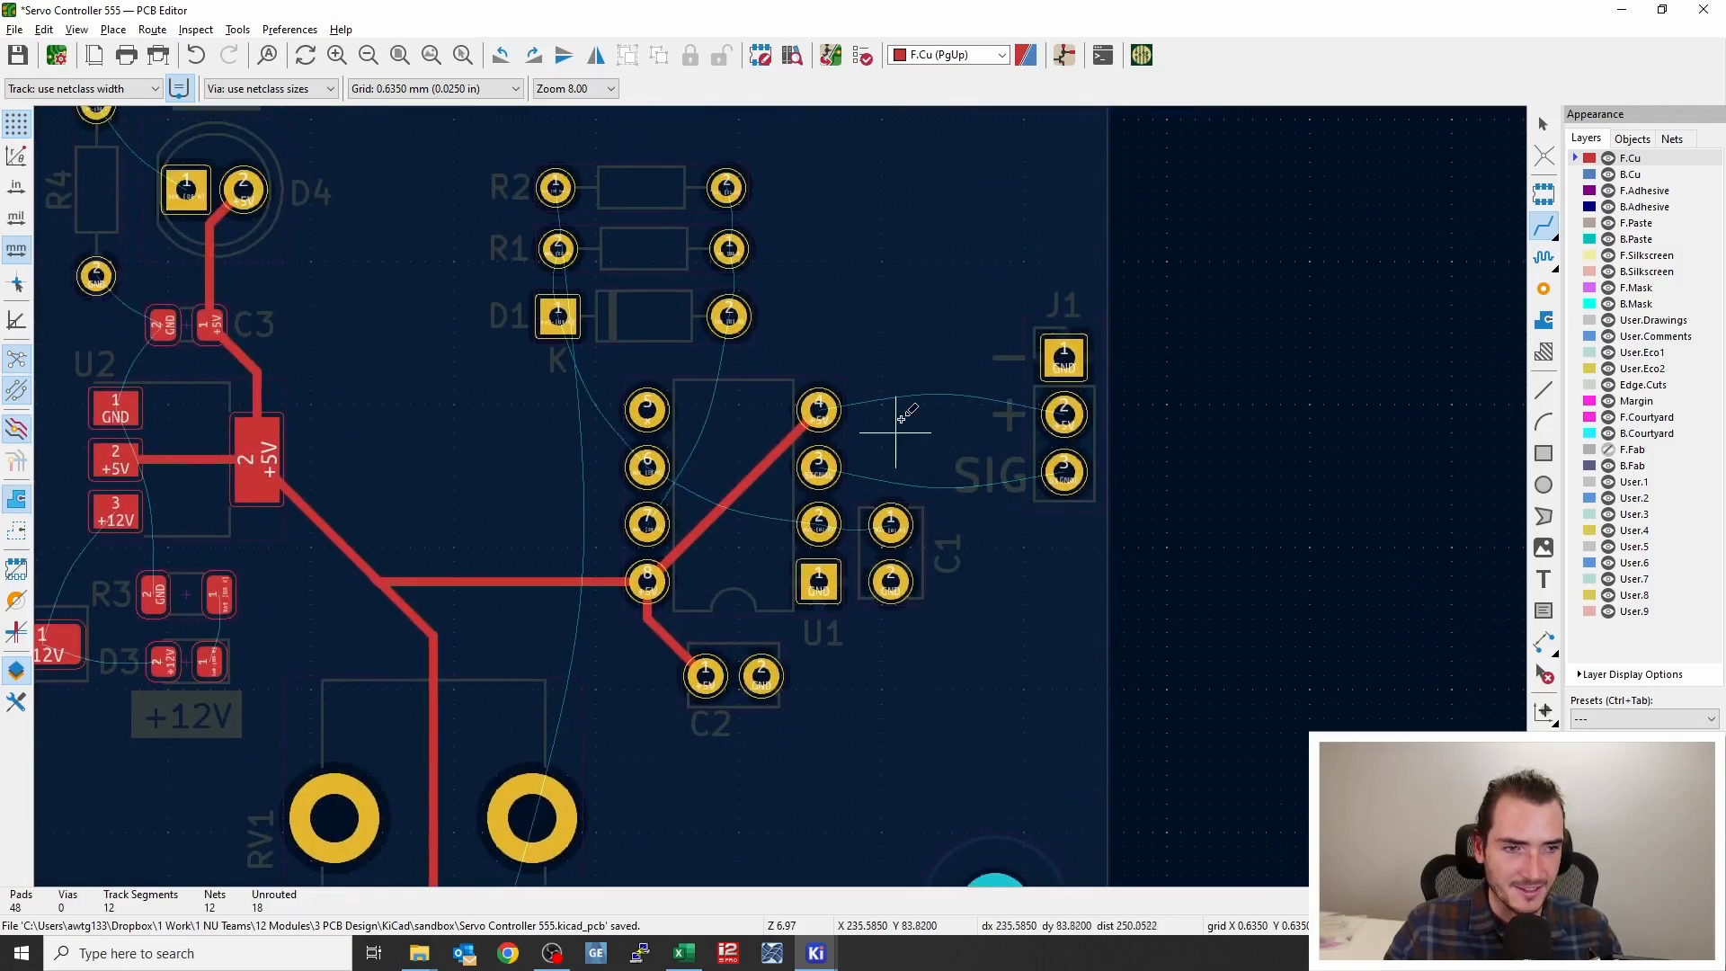
left_click(820, 407)
key("f")
Auto-finish a +12V track from U2's pin 3 down to R3 and D3
middle_click_drag(698, 547, 921, 517)
middle_click_drag(726, 517, 800, 512)
left_click(415, 479)
key("f")
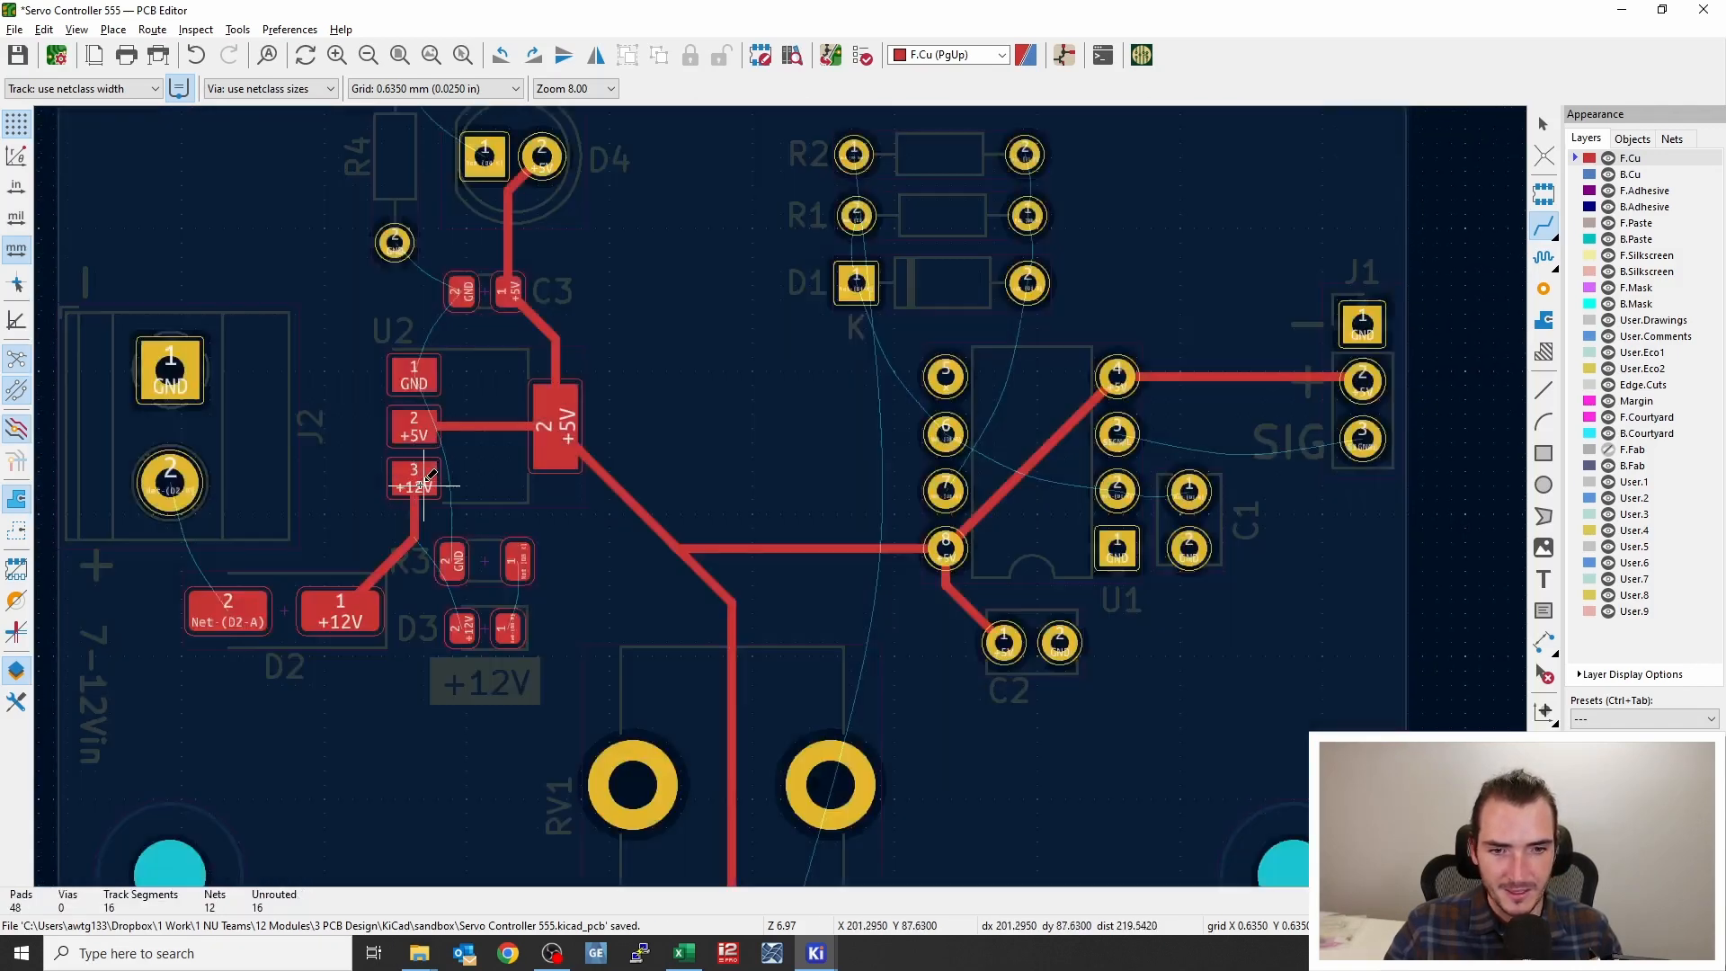
Auto-finish a GND track from U2's pin 1 to C3's GND pin
left_click(412, 378)
key("f")
Auto-finish a track from D2's pin 2 (Net-(D2-A)) to J2's pin 2
middle_click_drag(412, 400, 499, 324)
left_click(258, 406)
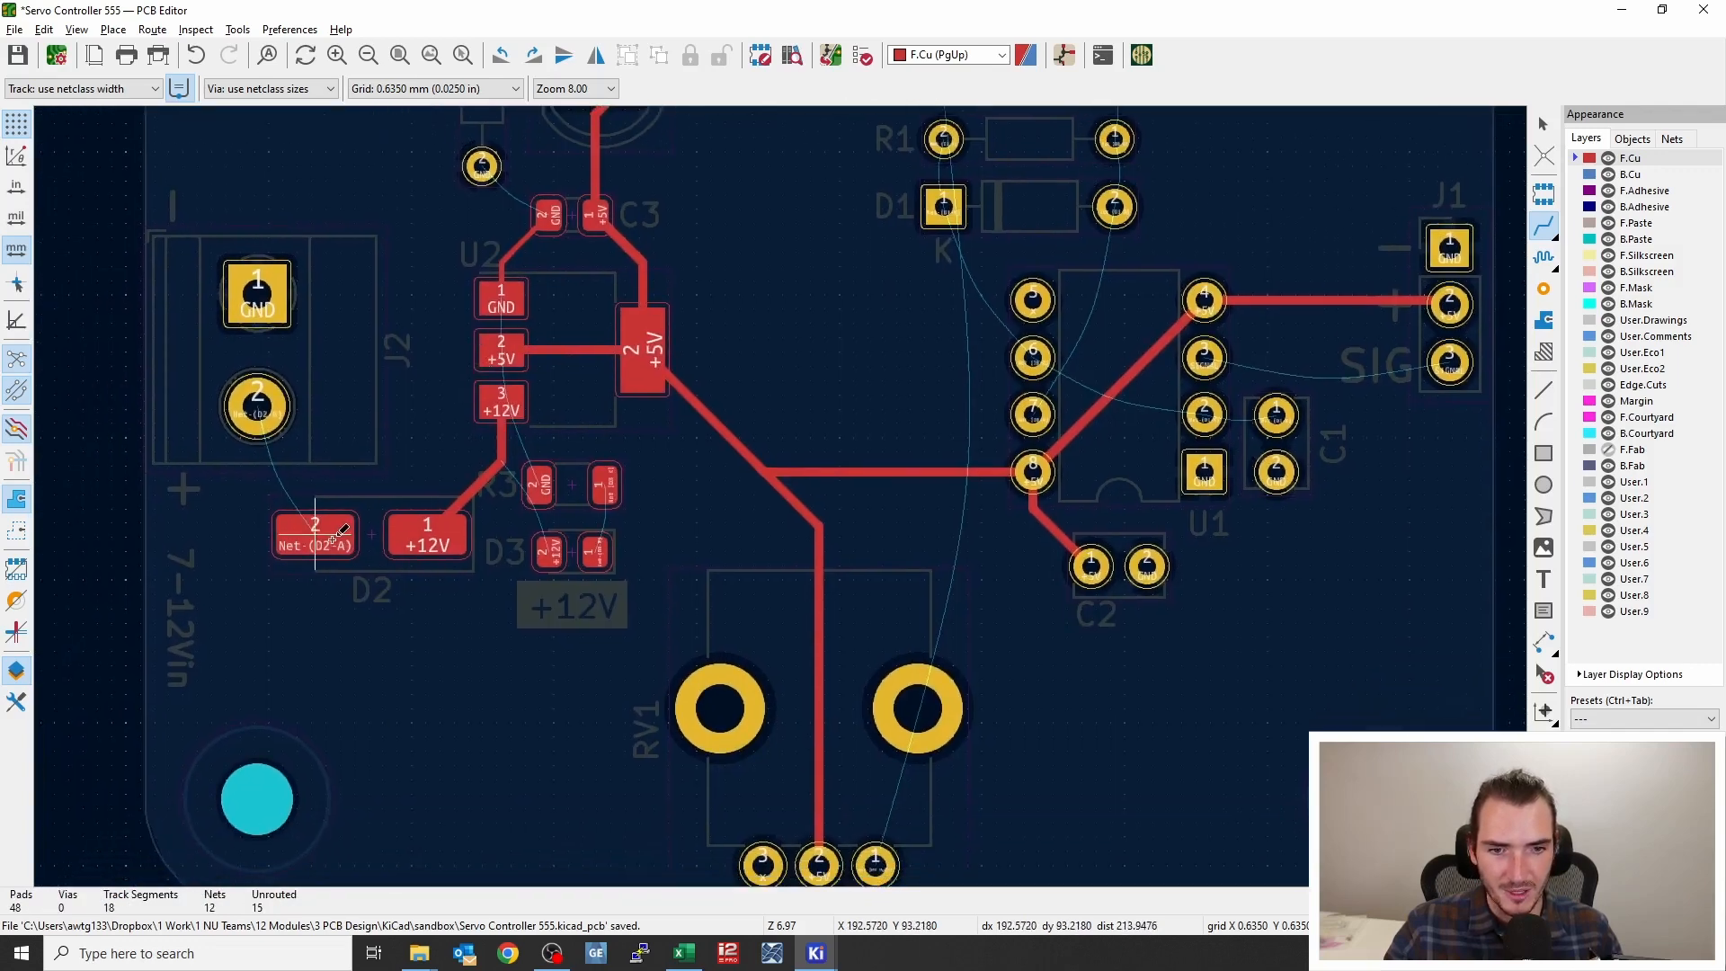
key("f")
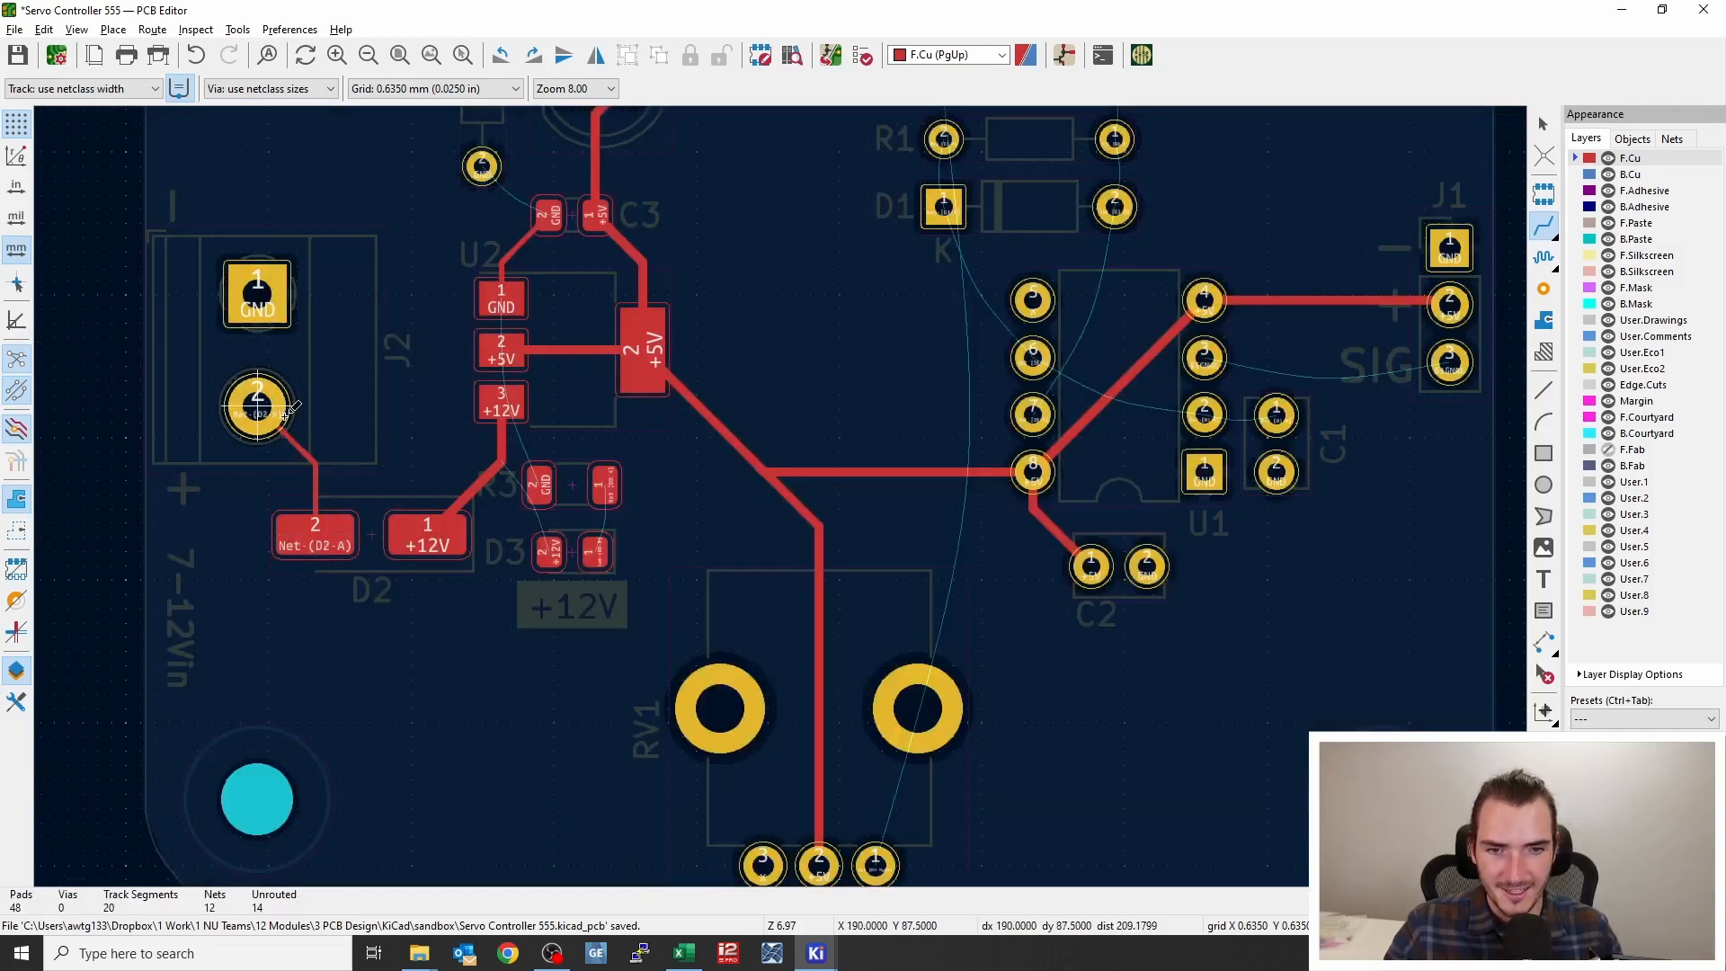
scroll(326, 480, "up", 3)
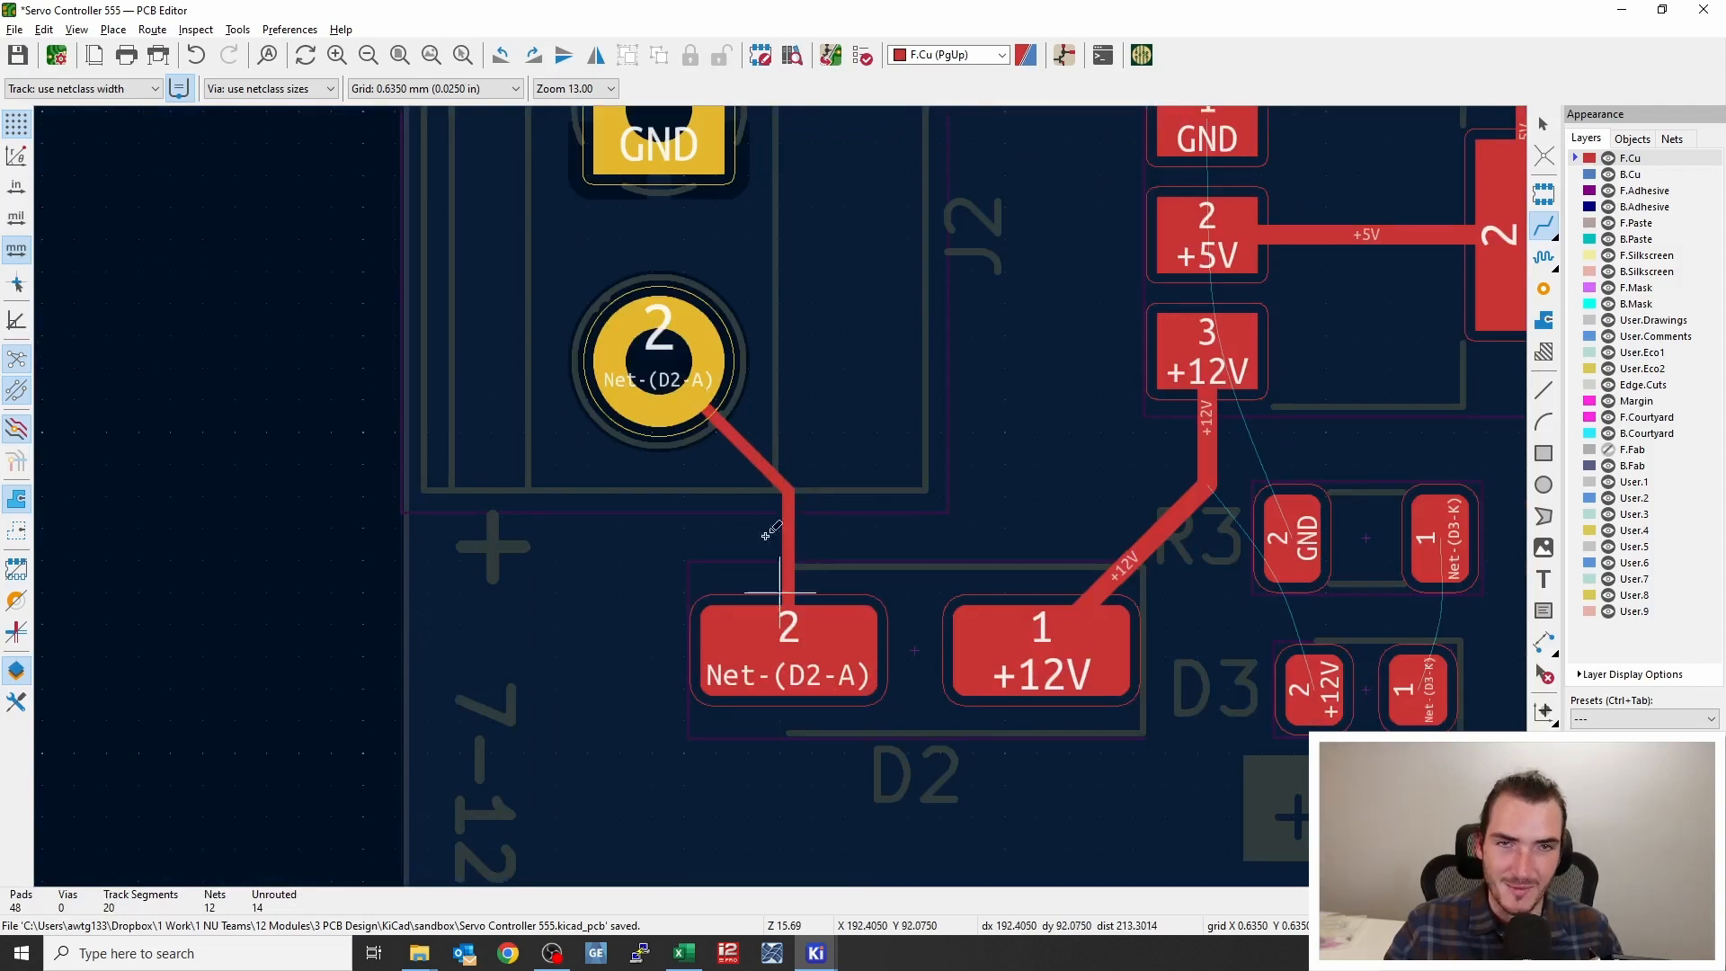
scroll(907, 559, "down", 2)
middle_click_drag(503, 404, 415, 416)
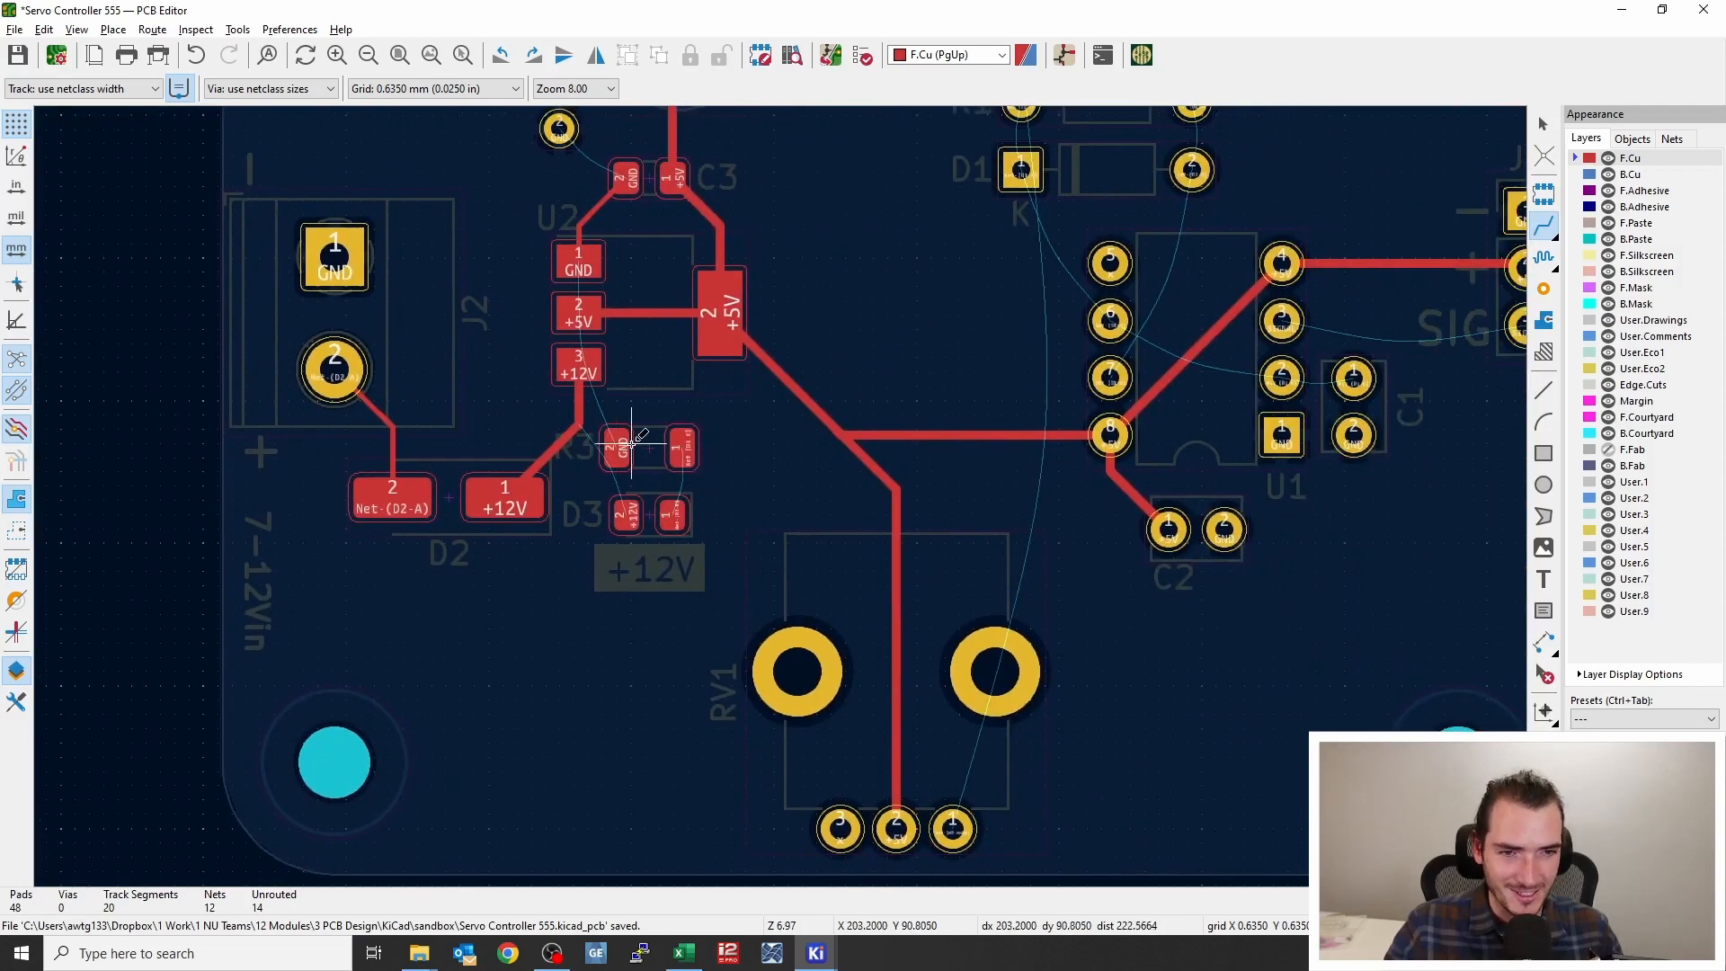
Route a GND track from R3's GND pin up past U2's +5V pin to U2's GND pin
left_click(623, 442)
key("Escape")
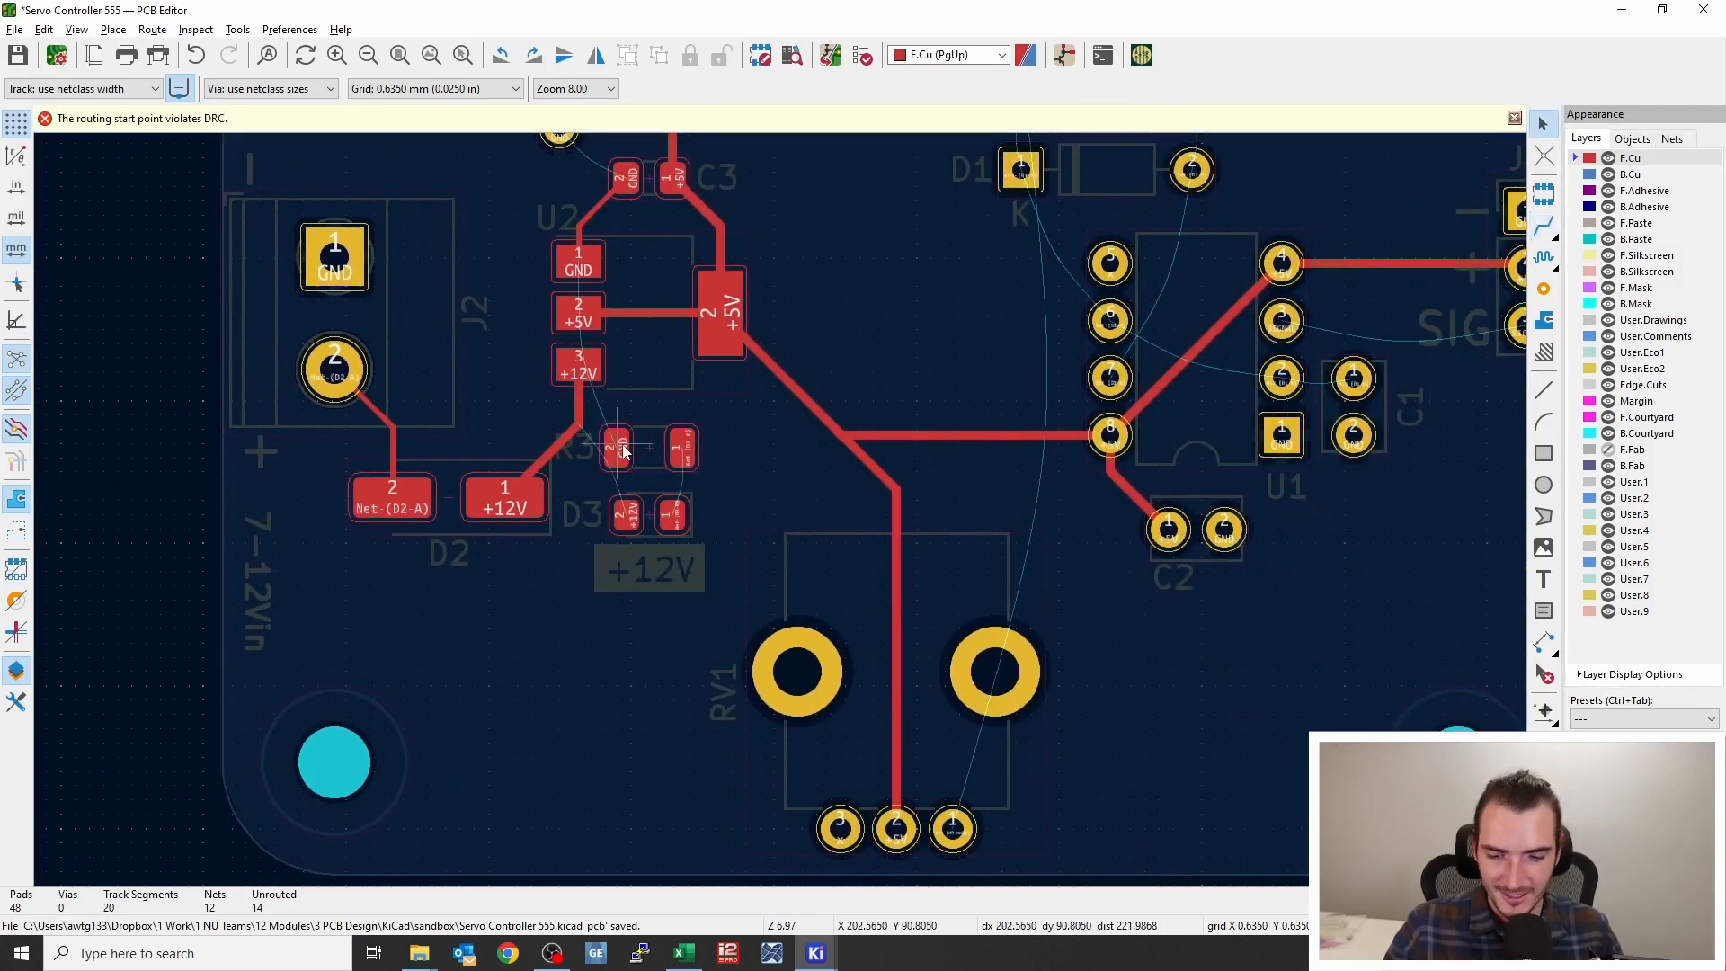
key("x")
key("f")
middle_click_drag(630, 439, 615, 493)
Examine the new GND track alongside U2's +5V and +12V pins up close
scroll(612, 497, "up", 2)
scroll(781, 510, "up", 2)
middle_click_drag(825, 384, 736, 647)
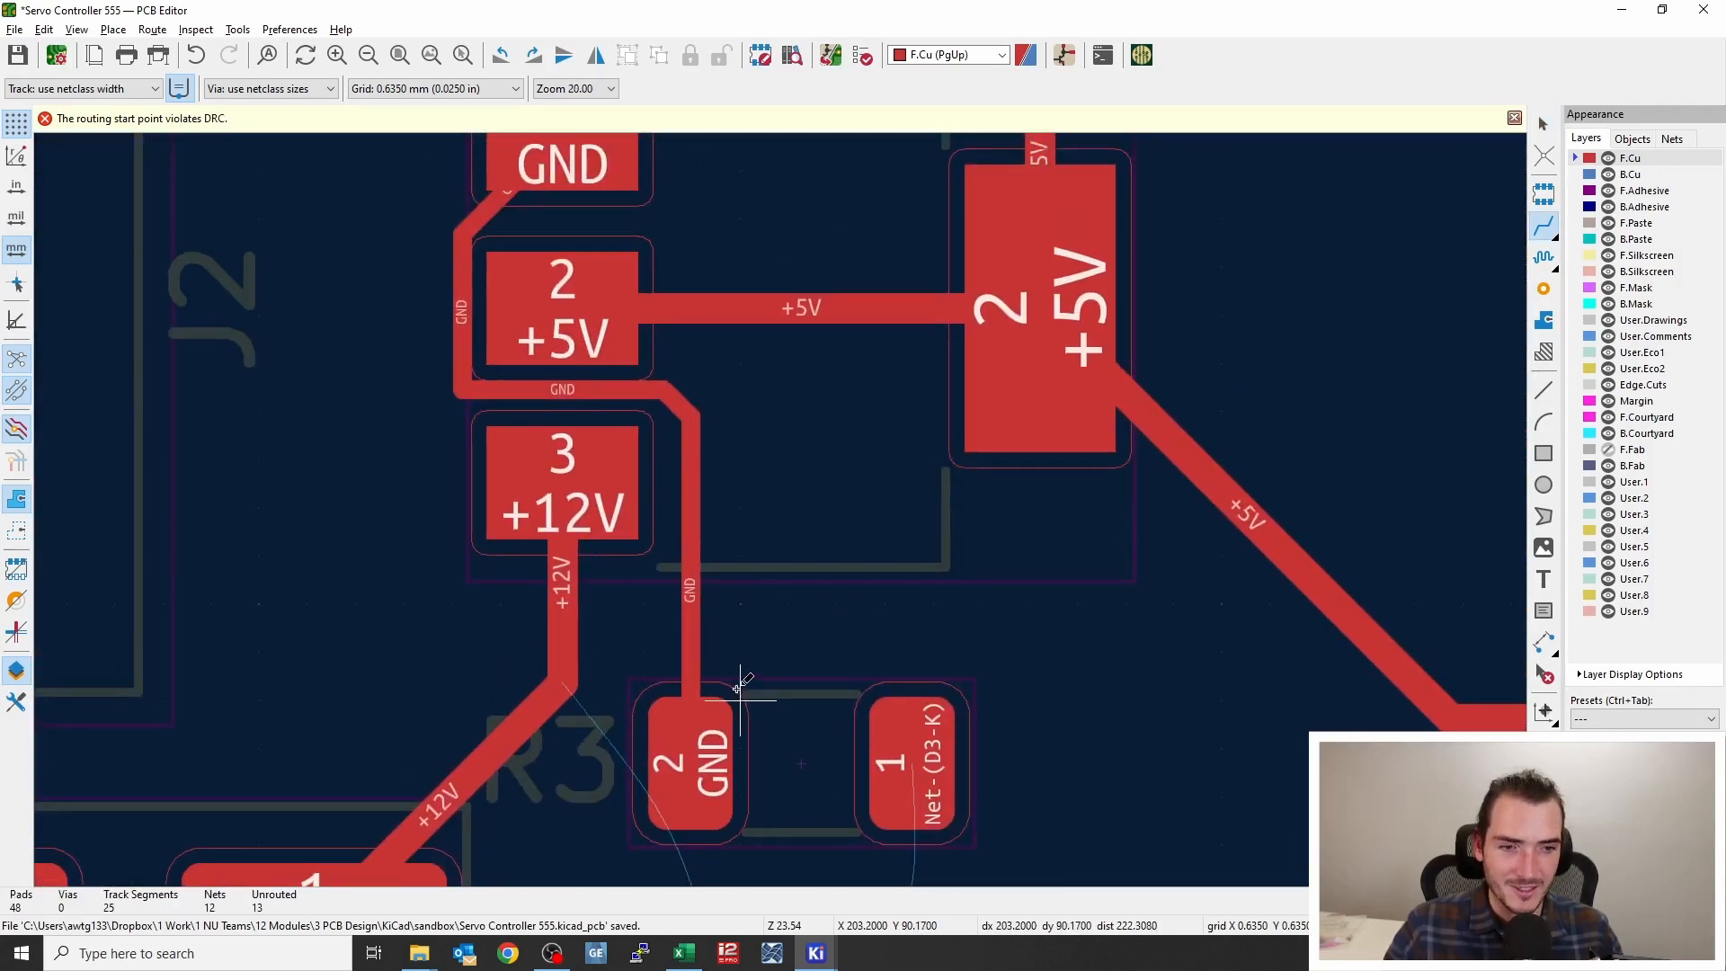
middle_click_drag(685, 754, 676, 849)
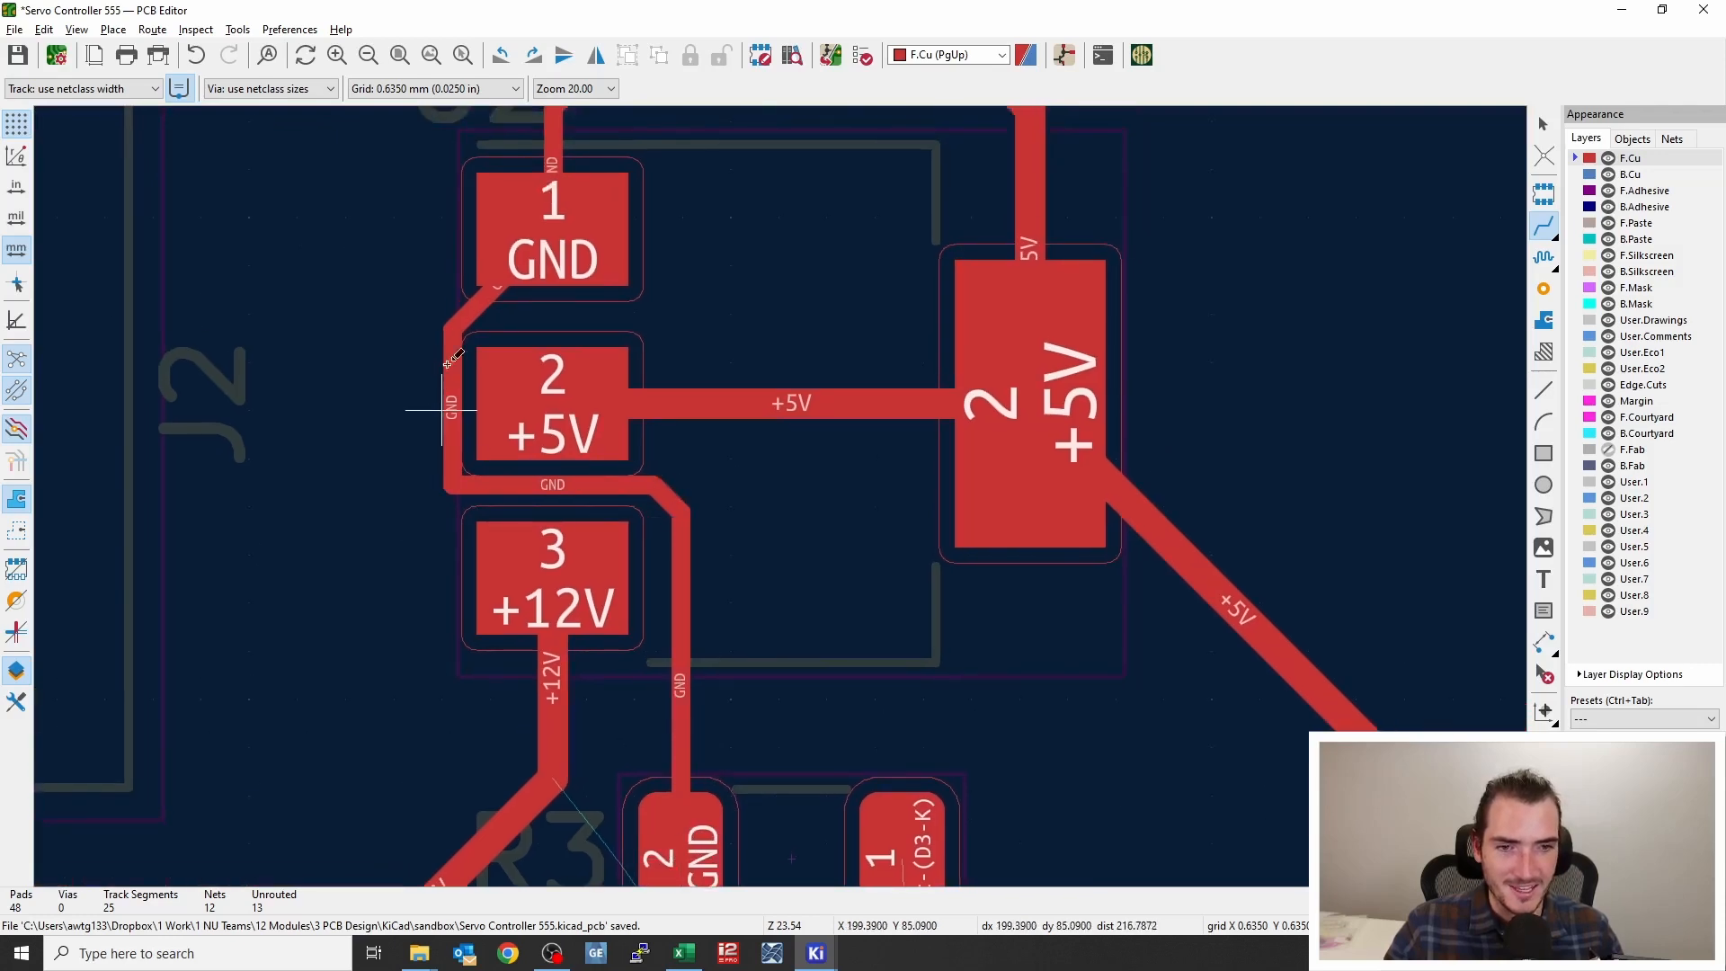
scroll(791, 489, "down", 5)
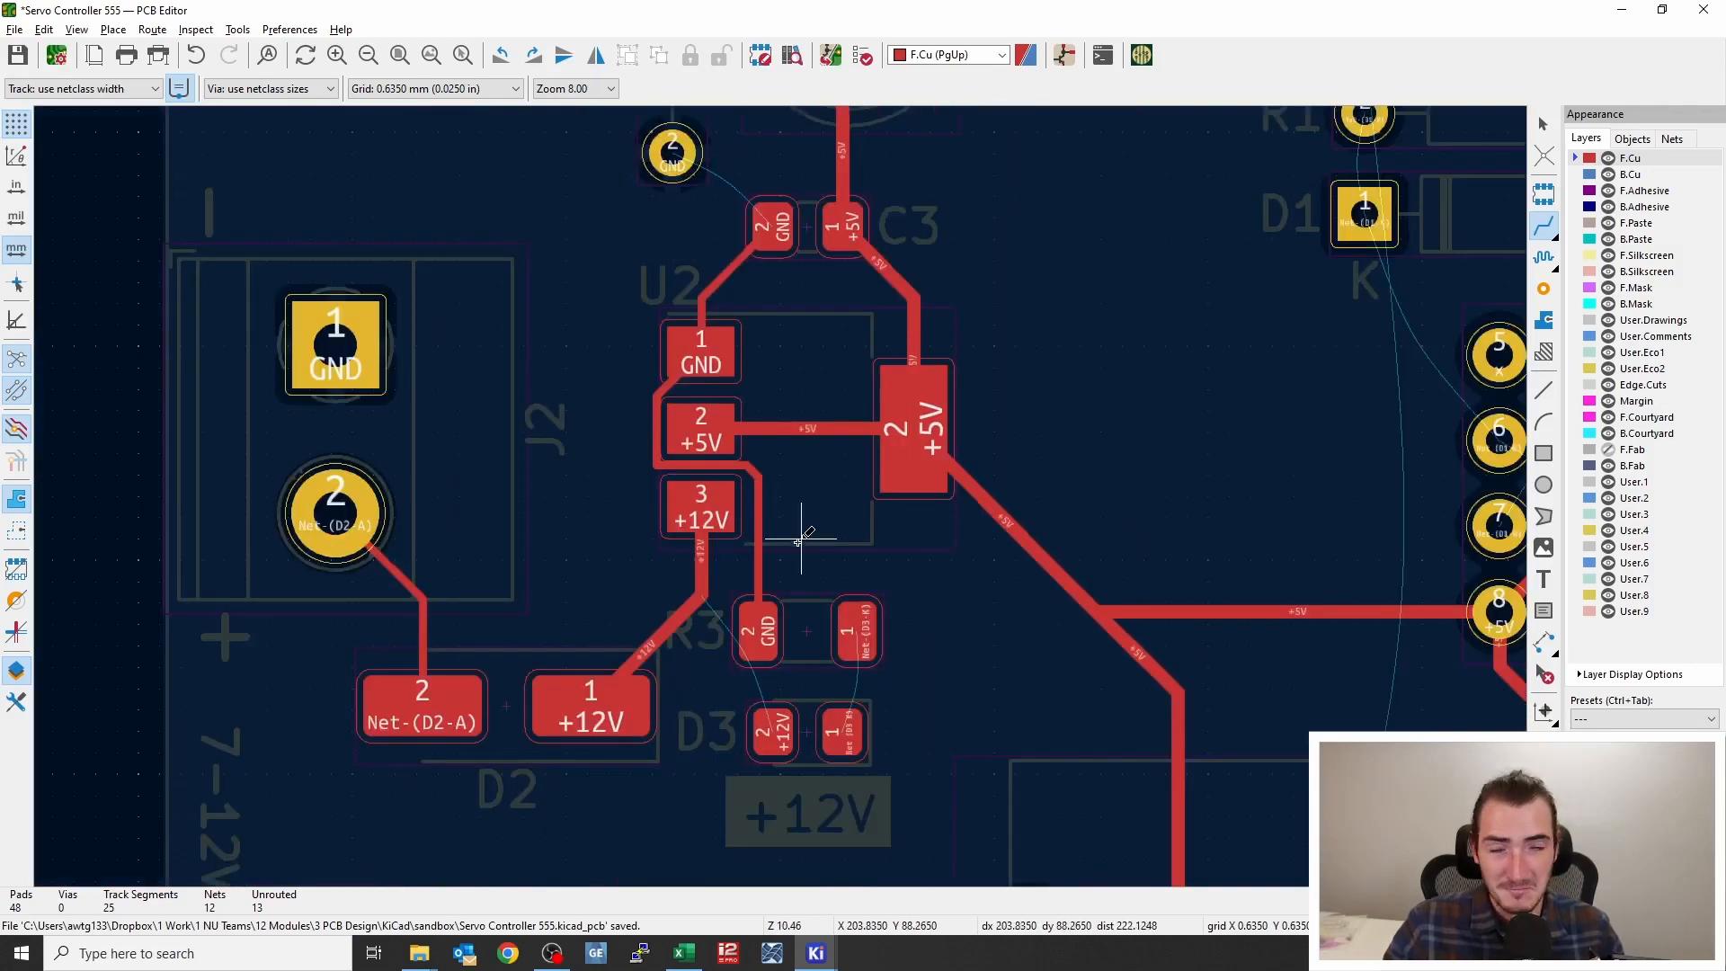
middle_click_drag(798, 528, 545, 407)
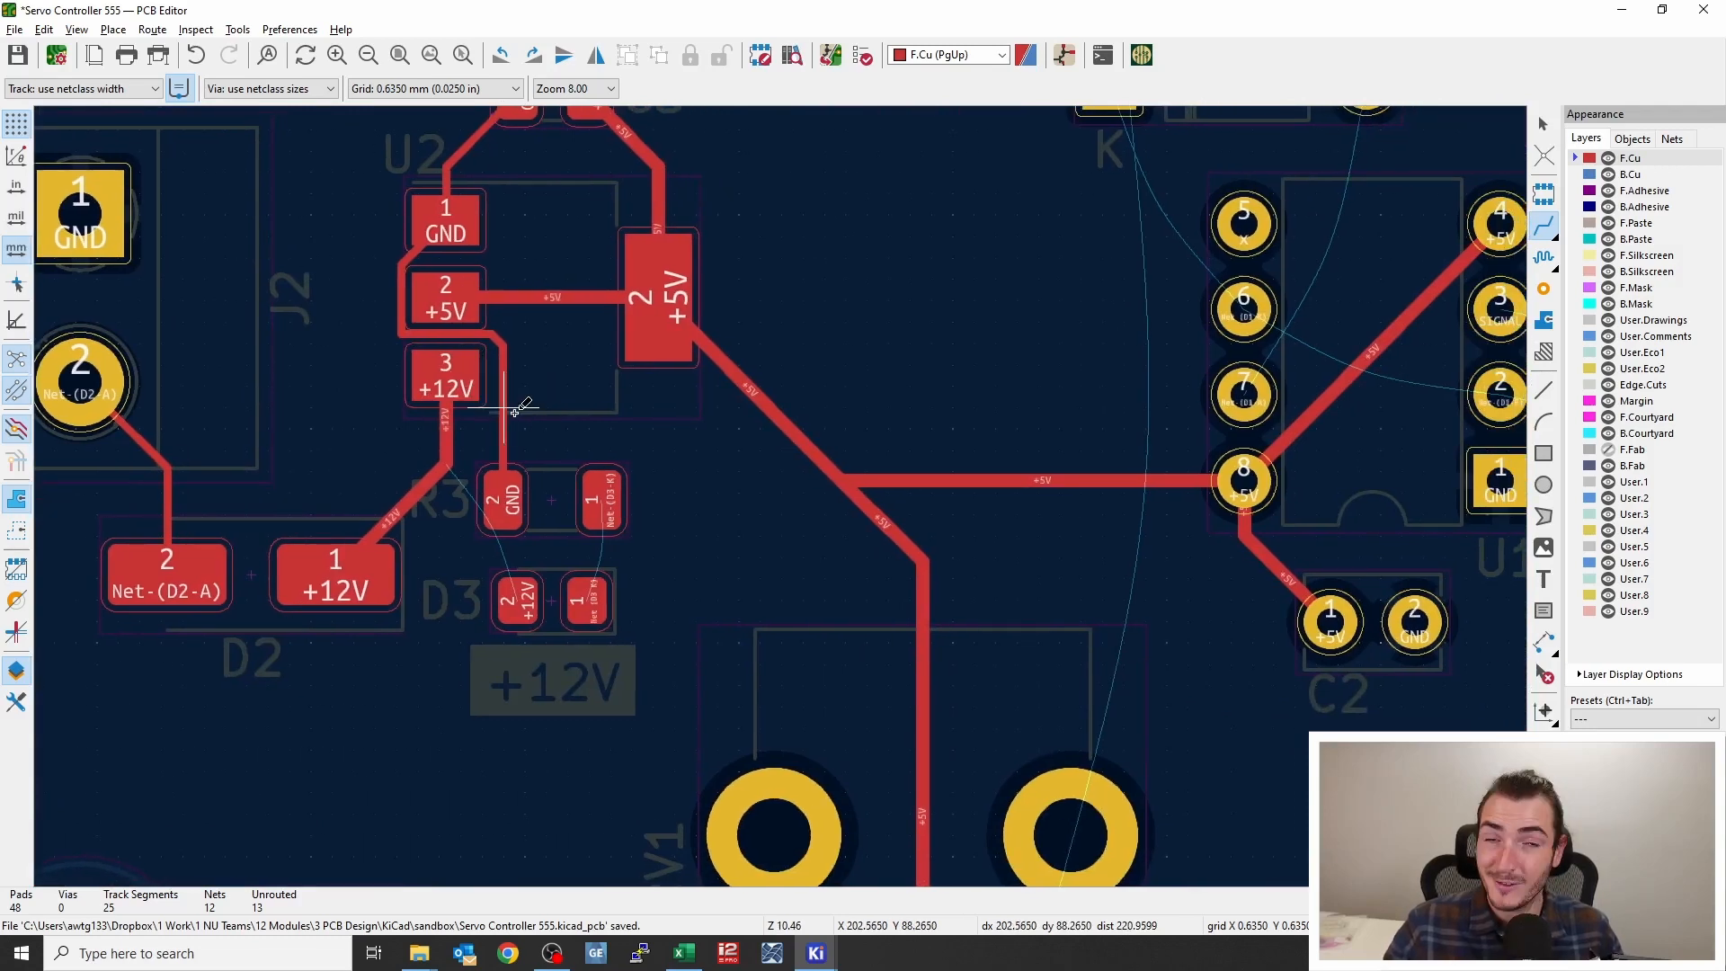